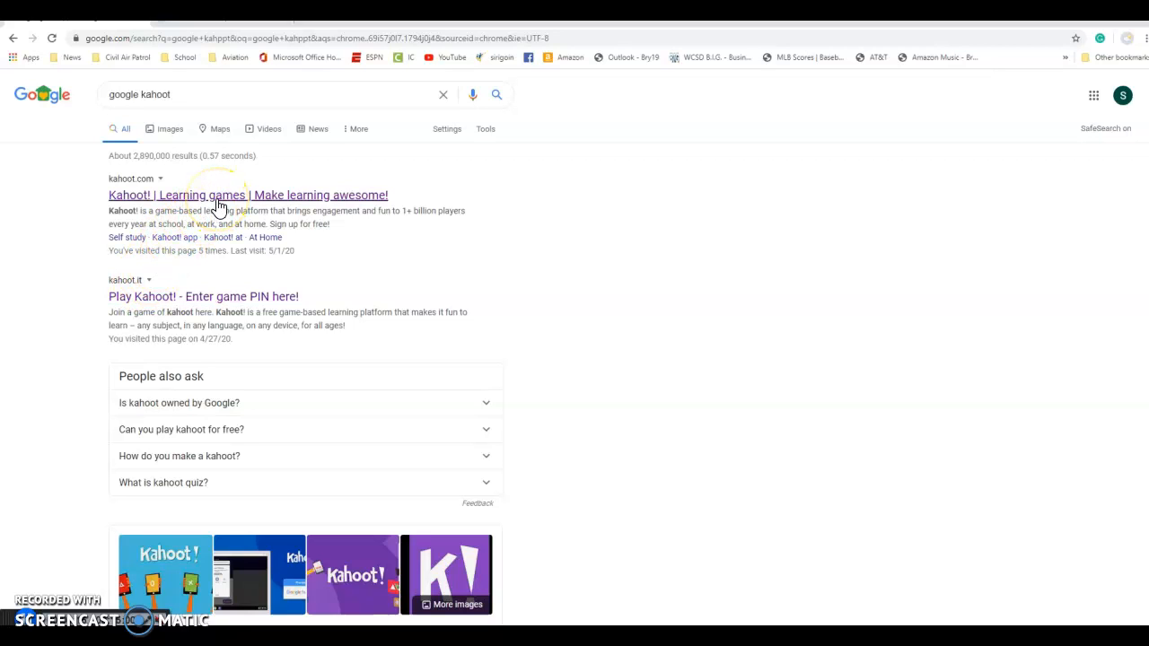
Open the Kahoot! website from the search results and log in to the account
{"action": "left_click", "coordinate": [126, 195]}
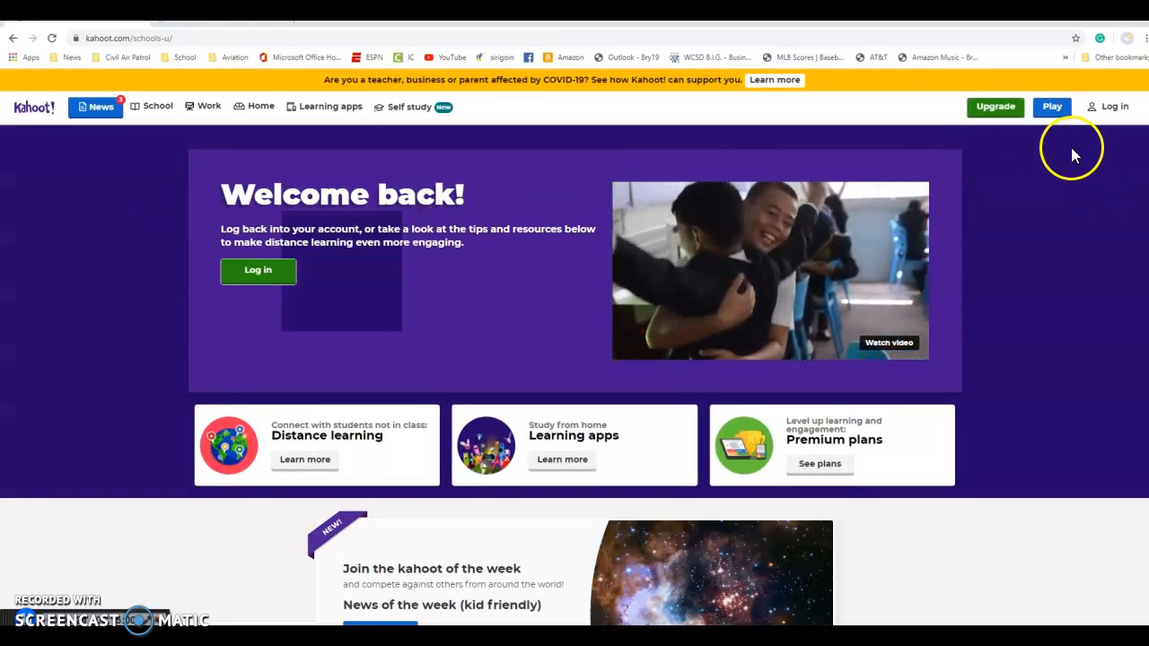
{"action": "left_click", "coordinate": [1113, 107]}
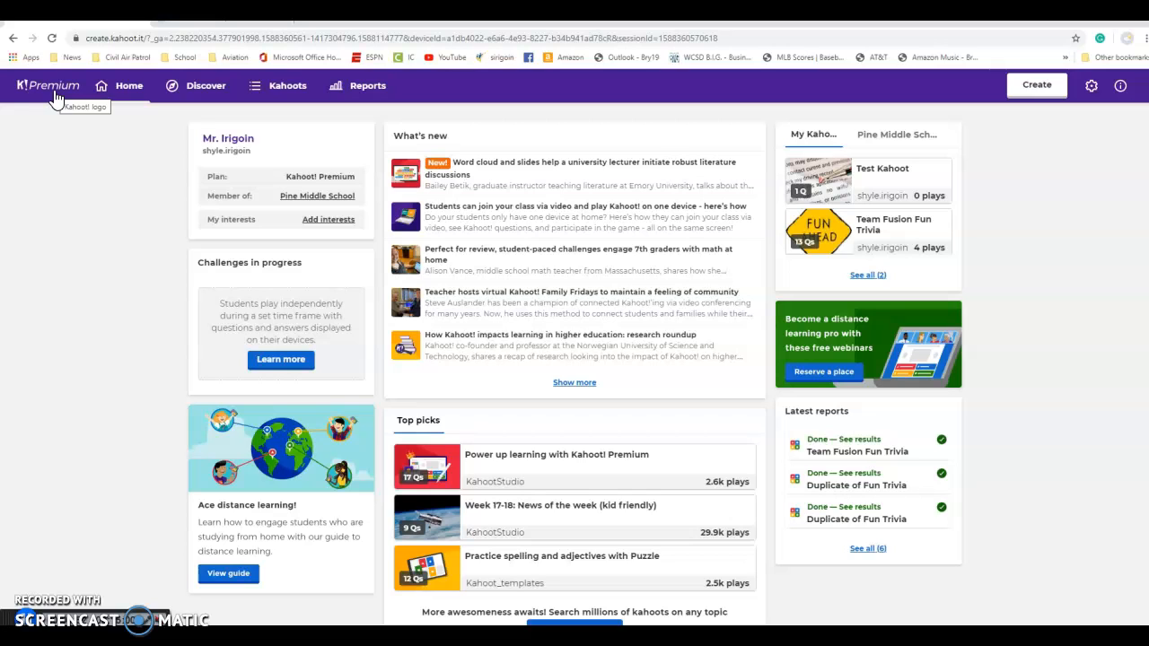
Search the public kahoots for World War 2 and browse through the results
{"action": "left_click", "coordinate": [213, 102]}
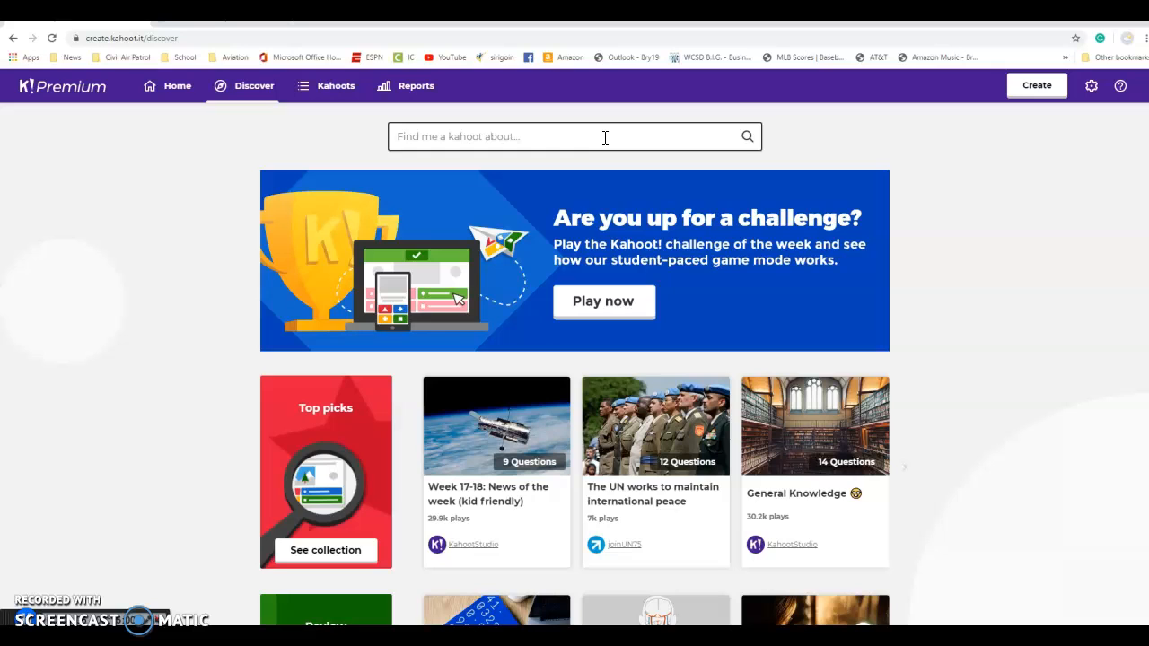
{"action": "type", "text": "world war"}
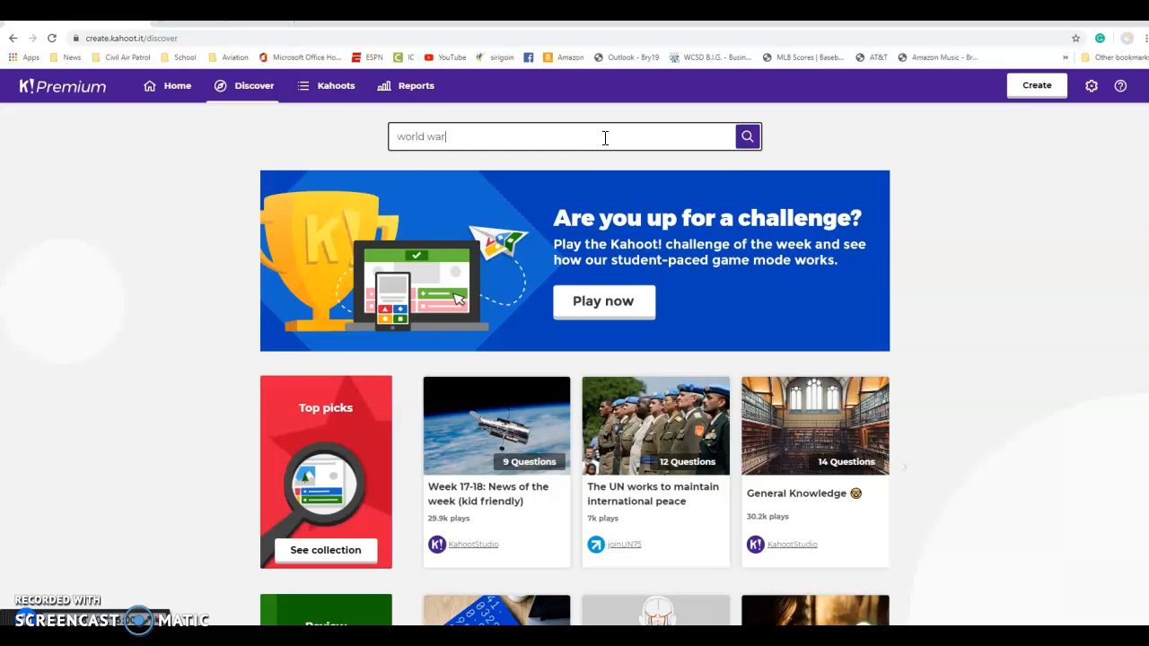
{"action": "left_click", "coordinate": [593, 176]}
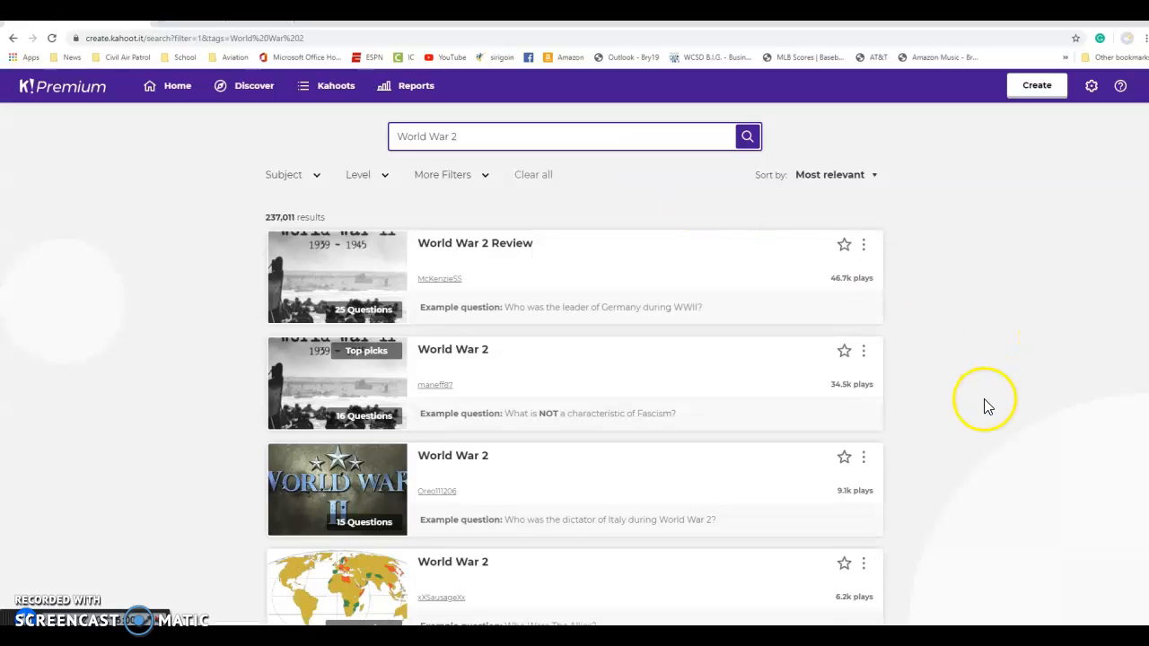
{"action": "scroll", "coordinate": [988, 408], "scroll_direction": "down", "scroll_amount": 4}
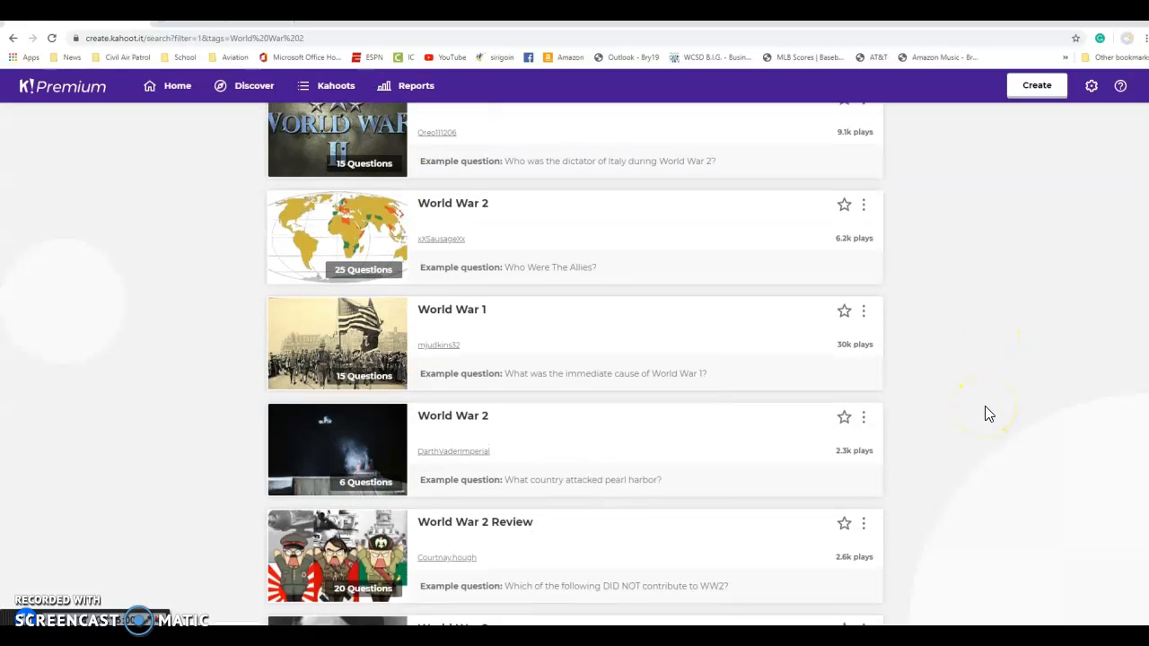
{"action": "scroll", "coordinate": [988, 414], "scroll_direction": "up", "scroll_amount": 5}
Search the public kahoots for bees
{"action": "left_click_drag", "start_coordinate": [494, 134], "coordinate": [358, 123]}
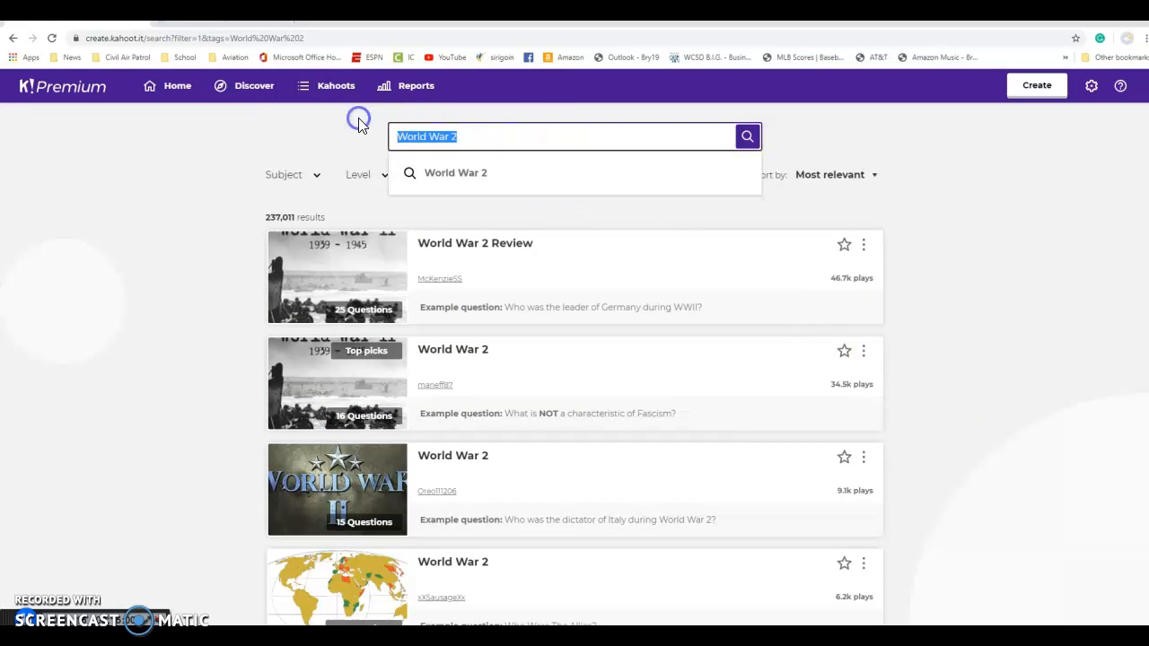
{"action": "type", "text": "bees"}
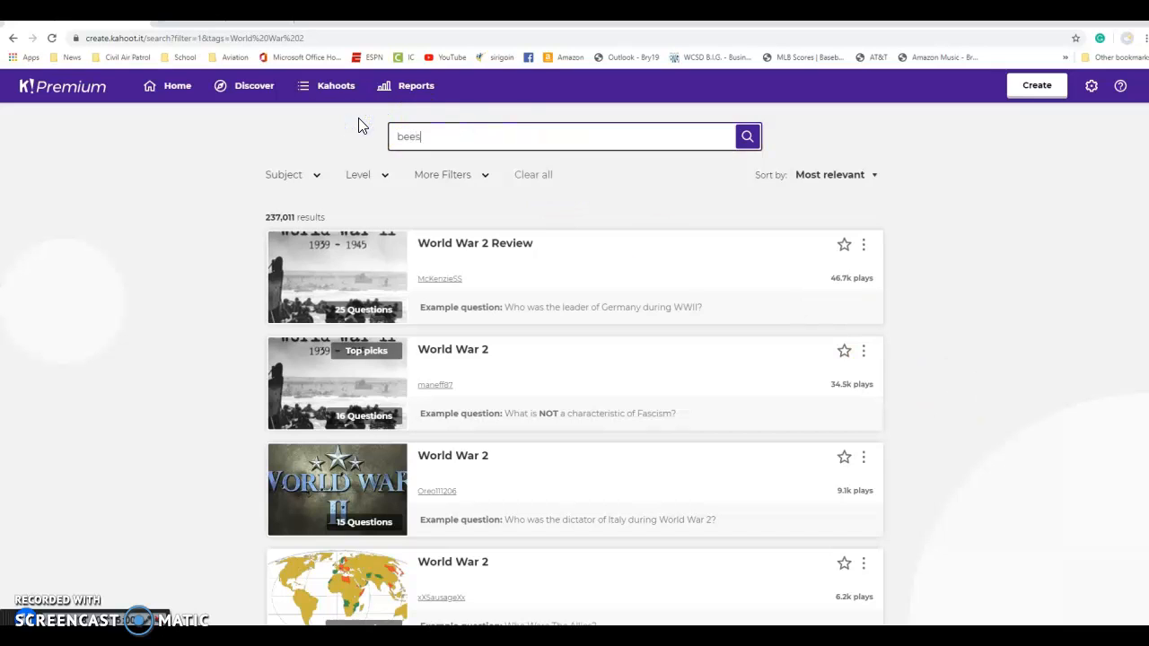
{"action": "key", "text": "Return"}
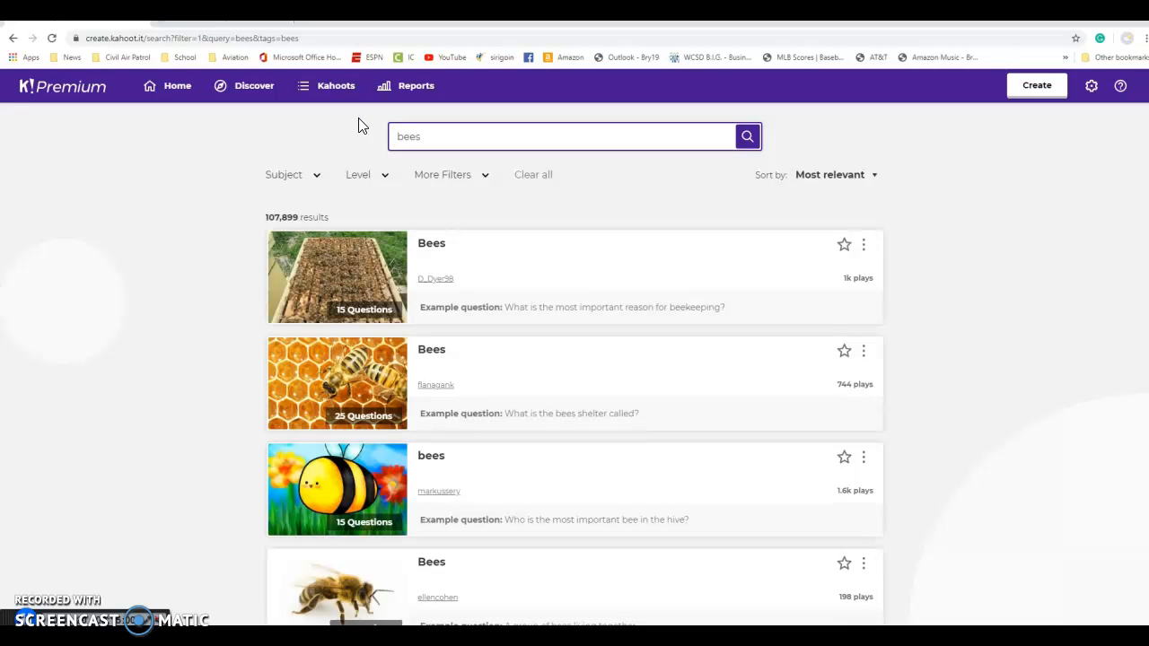
Search the public kahoots for cleveland browns
{"action": "left_click_drag", "start_coordinate": [415, 135], "coordinate": [341, 135]}
{"action": "type", "text": "cleveland browns"}
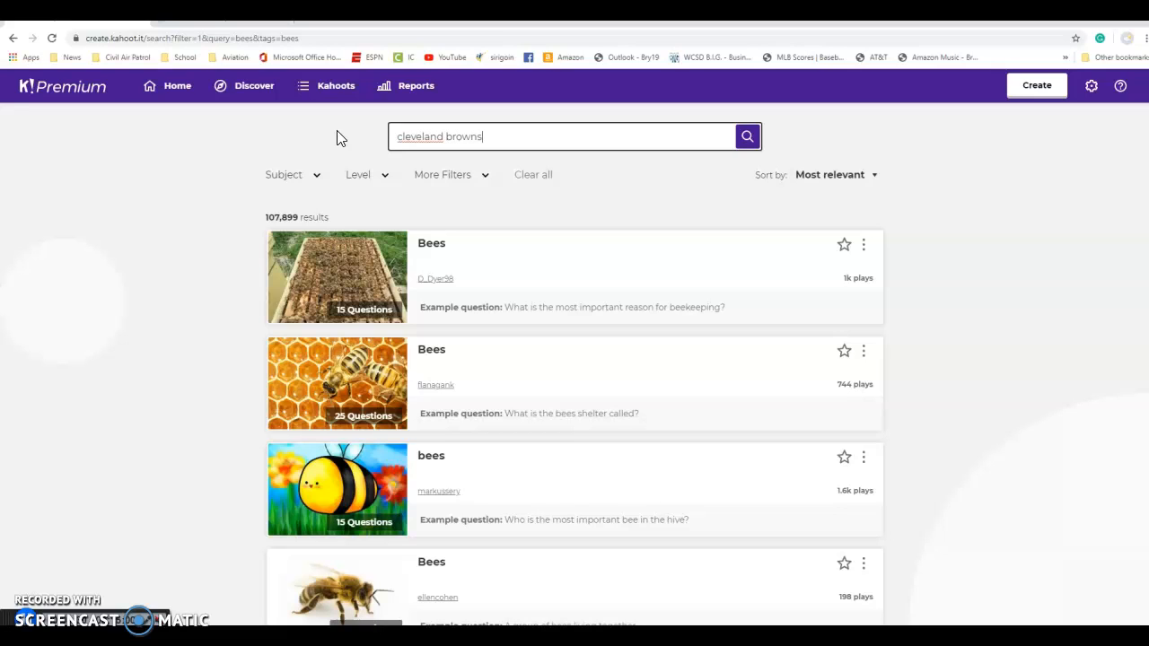
{"action": "key", "text": "Return"}
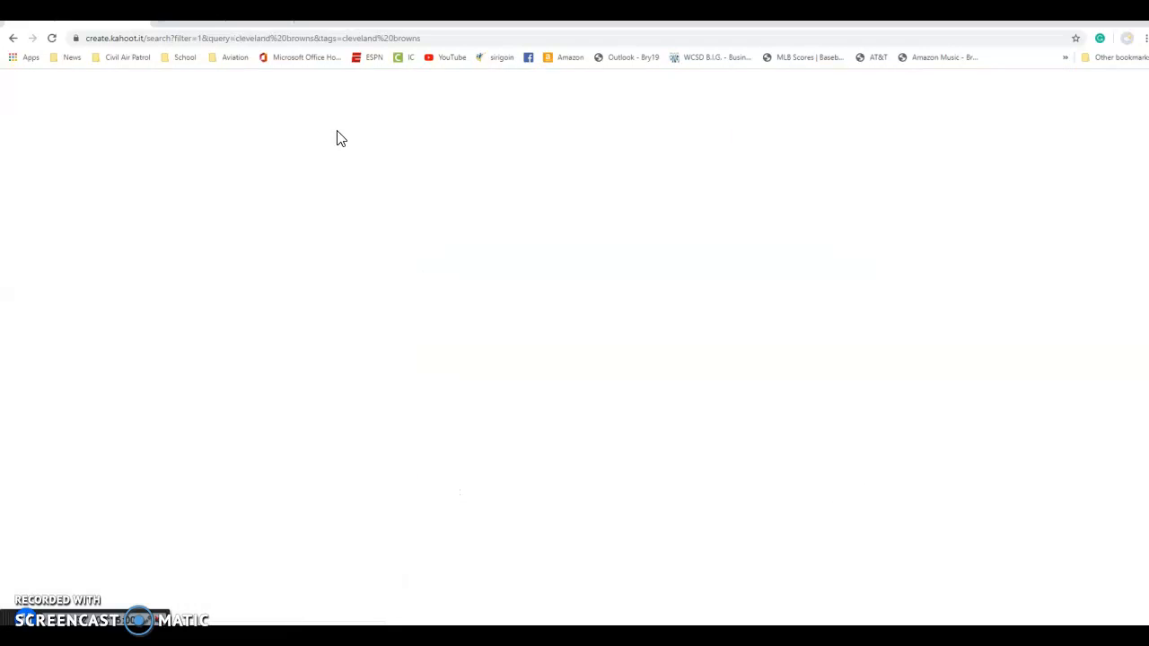
{"action": "left_click", "coordinate": [848, 484]}
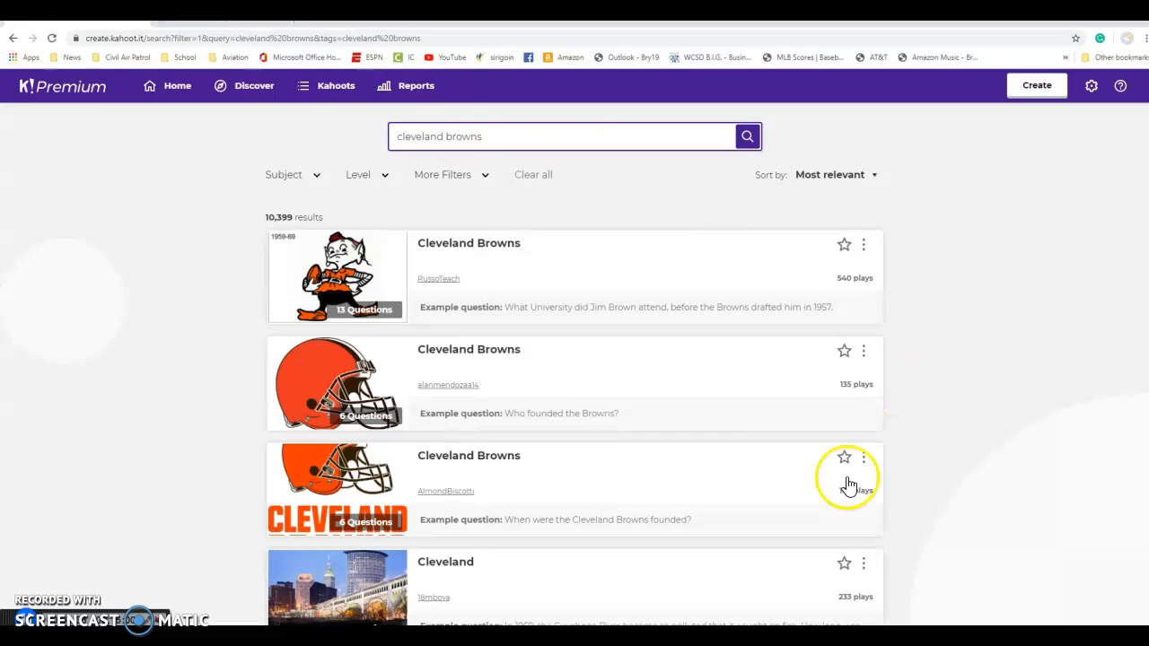
Open the Cleveland Browns kahoot with the example question "Who founded the Browns?" and duplicate it to My Kahoots
{"action": "left_click", "coordinate": [507, 390]}
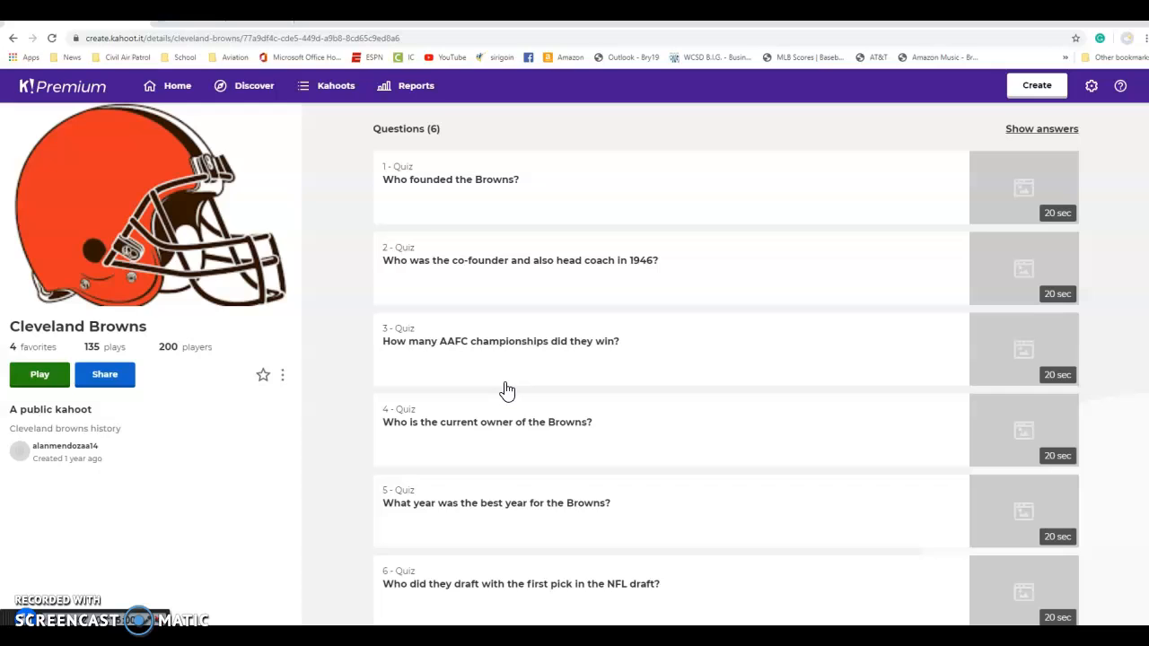
{"action": "left_click", "coordinate": [508, 391]}
{"action": "left_click", "coordinate": [283, 375]}
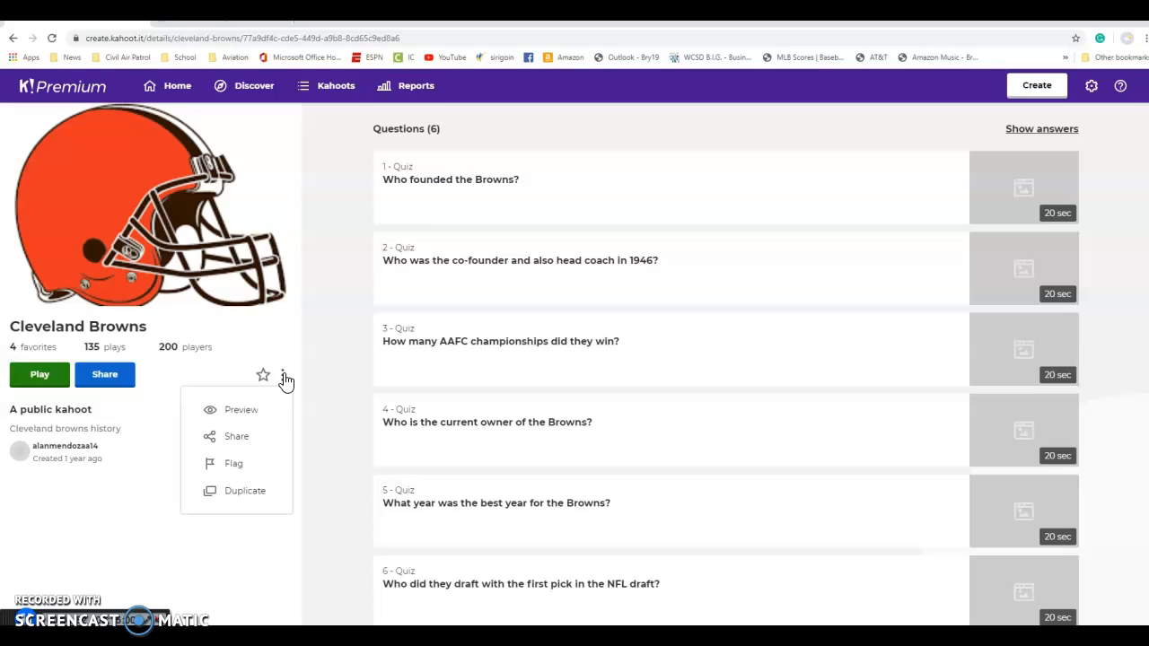
{"action": "left_click", "coordinate": [252, 493]}
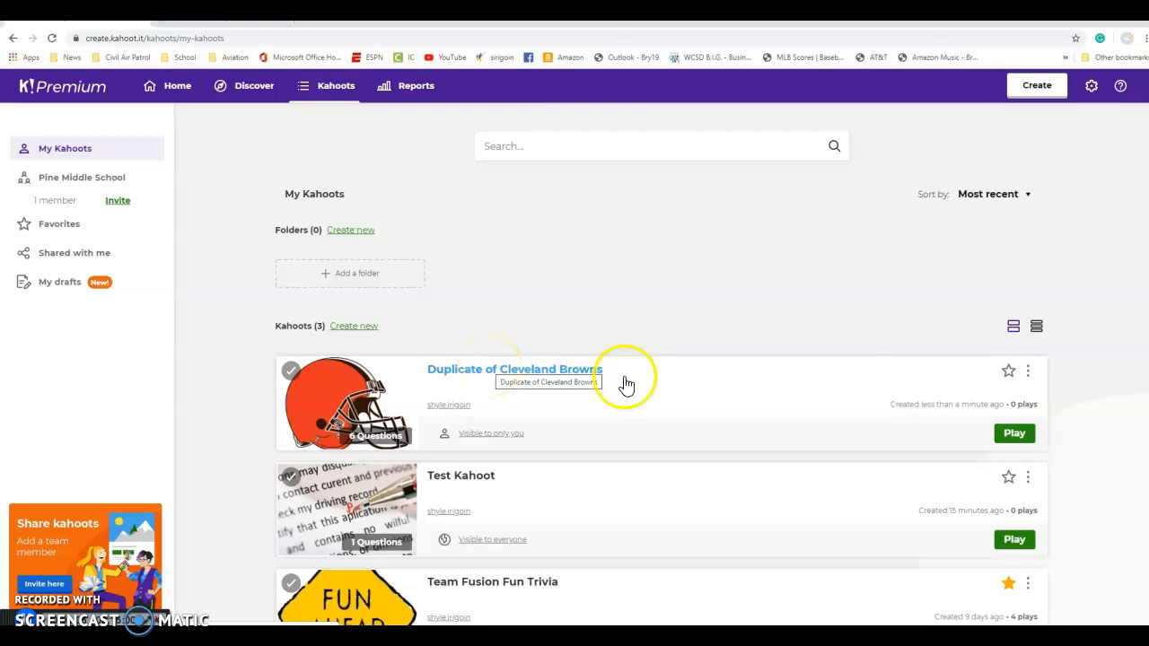
Delete the duplicate of the Cleveland Browns kahoot from My Kahoots
{"action": "left_click", "coordinate": [1029, 371]}
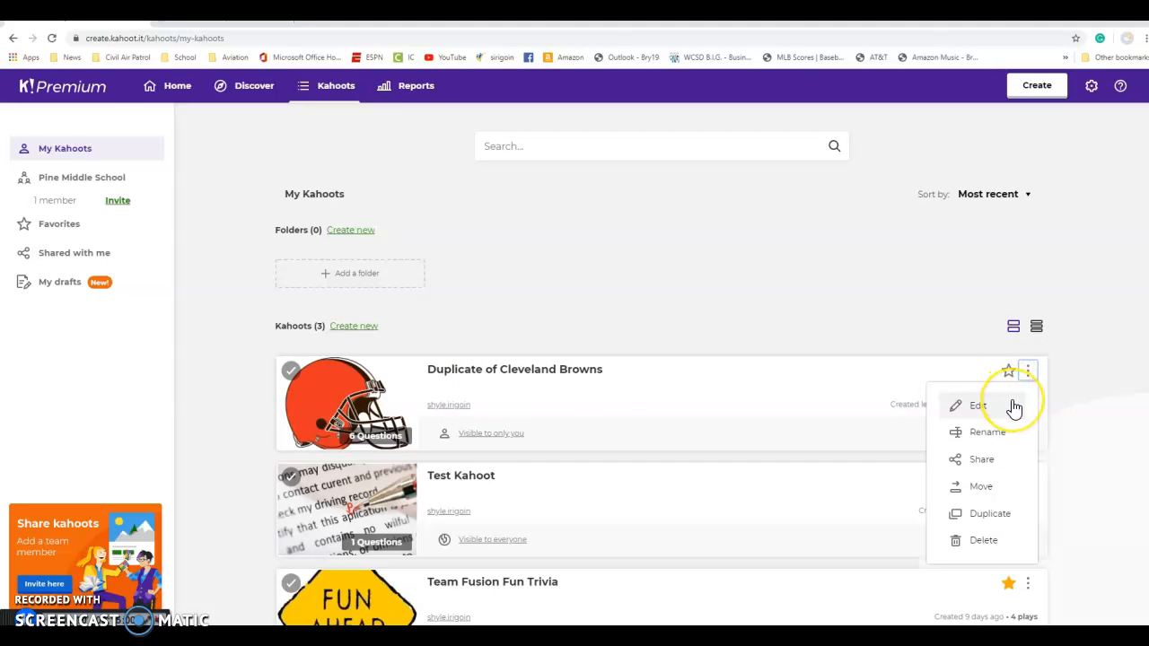
{"action": "left_click", "coordinate": [1011, 432]}
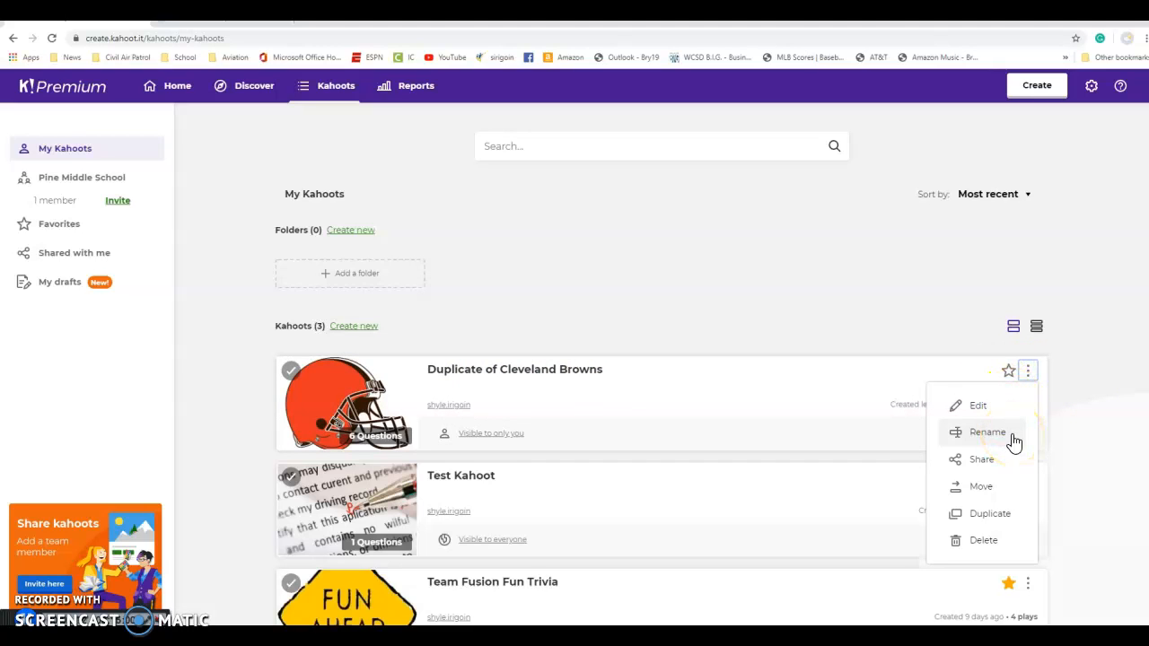
{"action": "left_click", "coordinate": [984, 543]}
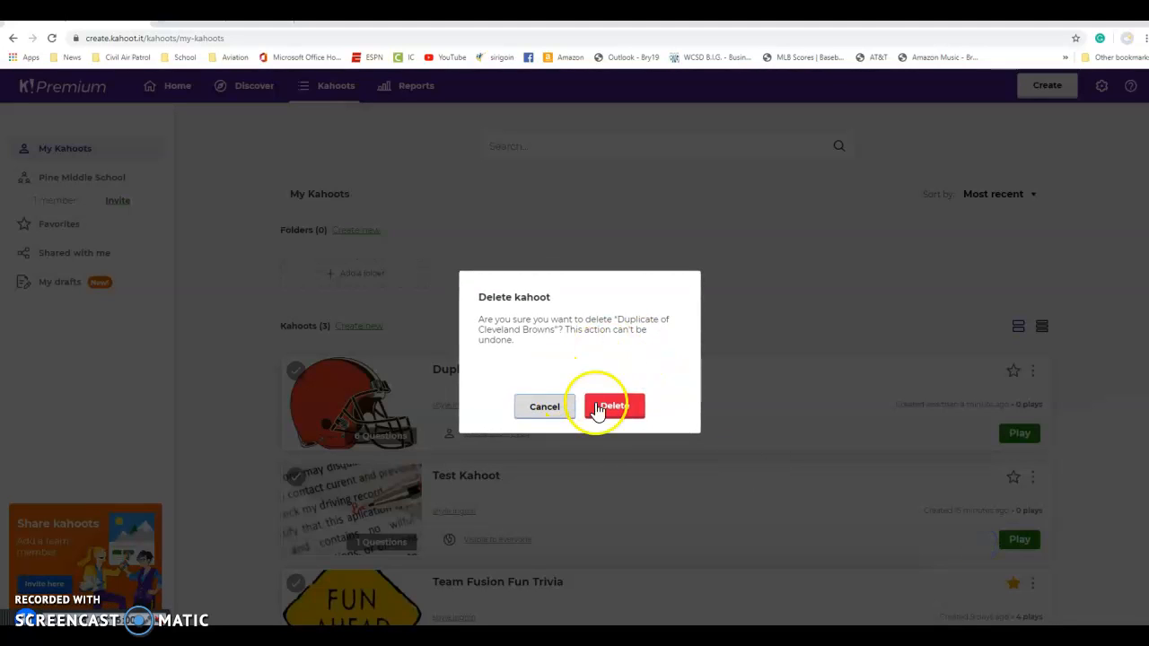
{"action": "left_click", "coordinate": [616, 406]}
Delete the kahoot named Test Kahoot from My Kahoots
{"action": "left_click", "coordinate": [1032, 372]}
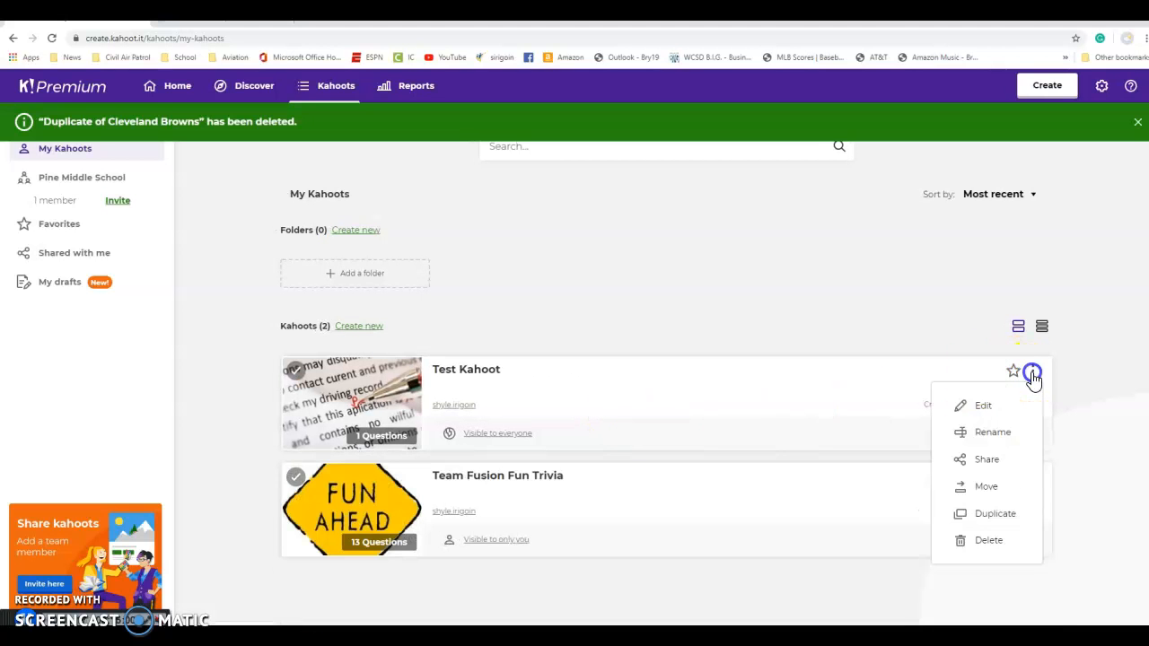
{"action": "left_click", "coordinate": [988, 540]}
{"action": "left_click", "coordinate": [614, 404]}
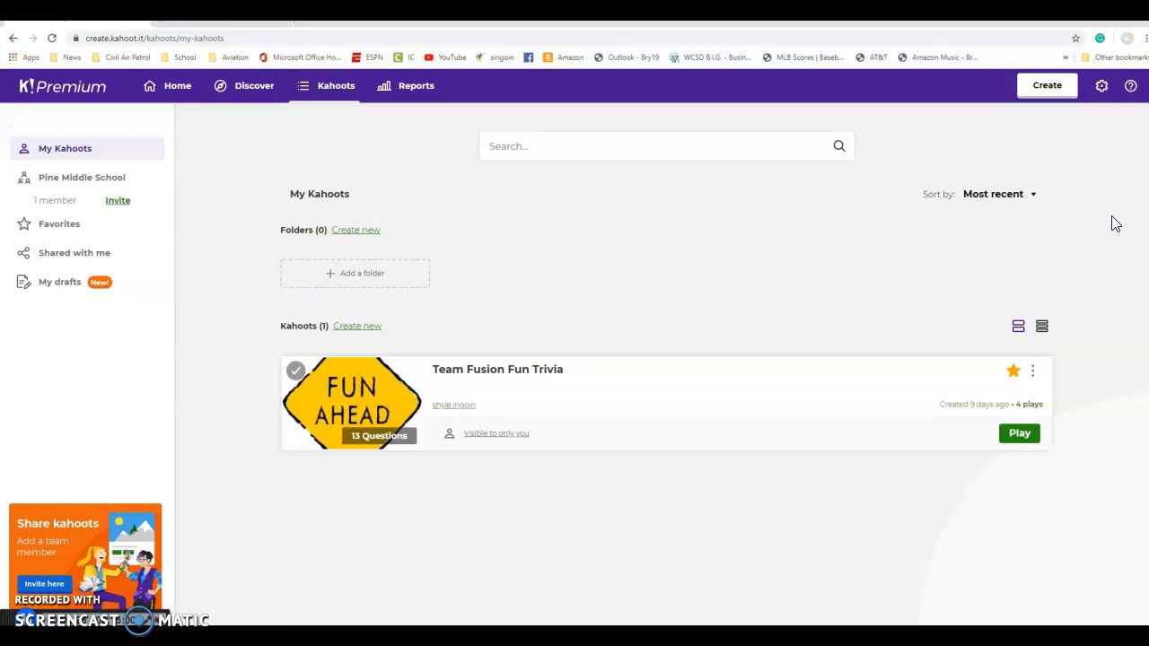
Create a new blank kahoot and enter "What is an example of a preposition?" as the first quiz question
{"action": "left_click", "coordinate": [1060, 96]}
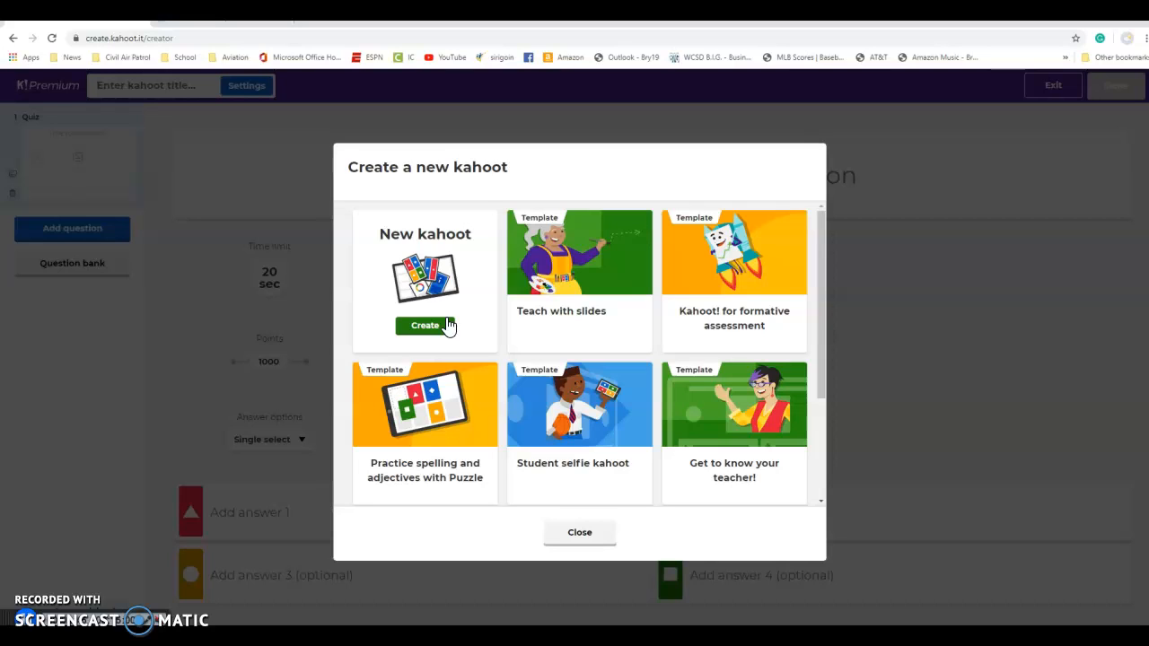
{"action": "left_click", "coordinate": [448, 326]}
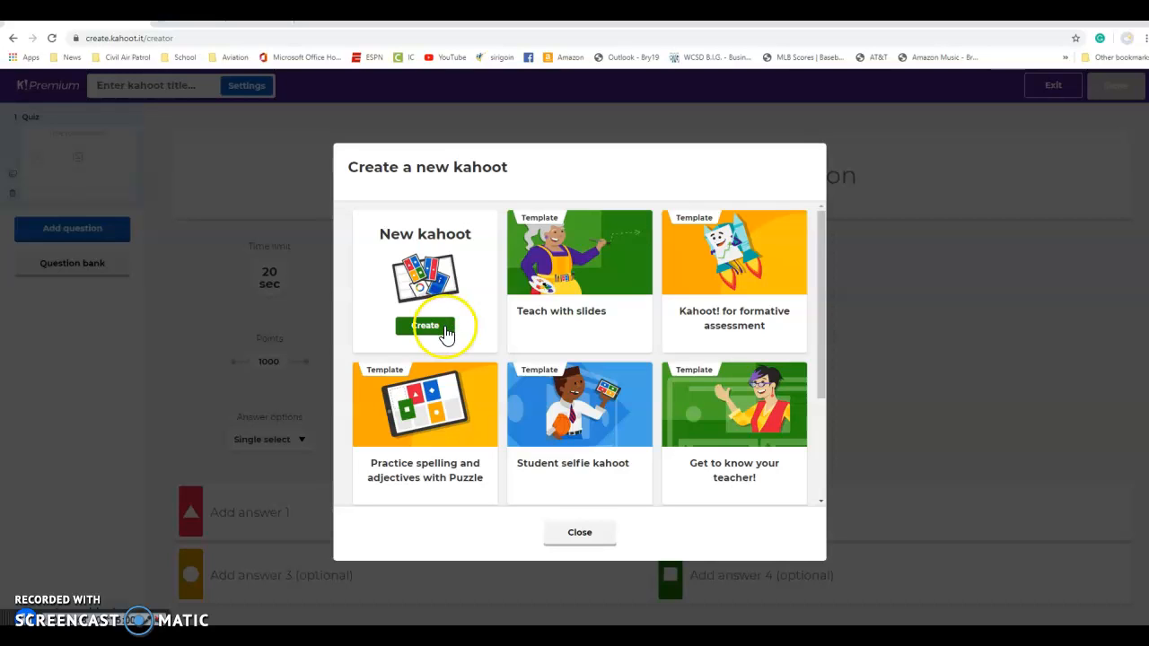
{"action": "left_click", "coordinate": [686, 181]}
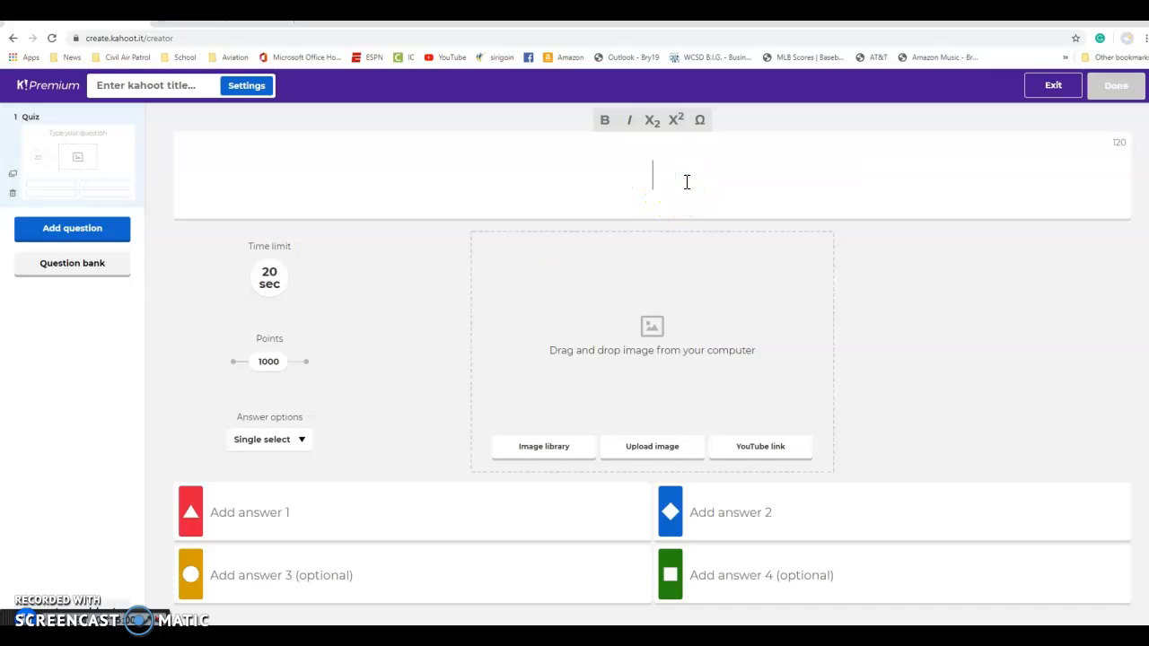
{"action": "type", "text": "What is an example"}
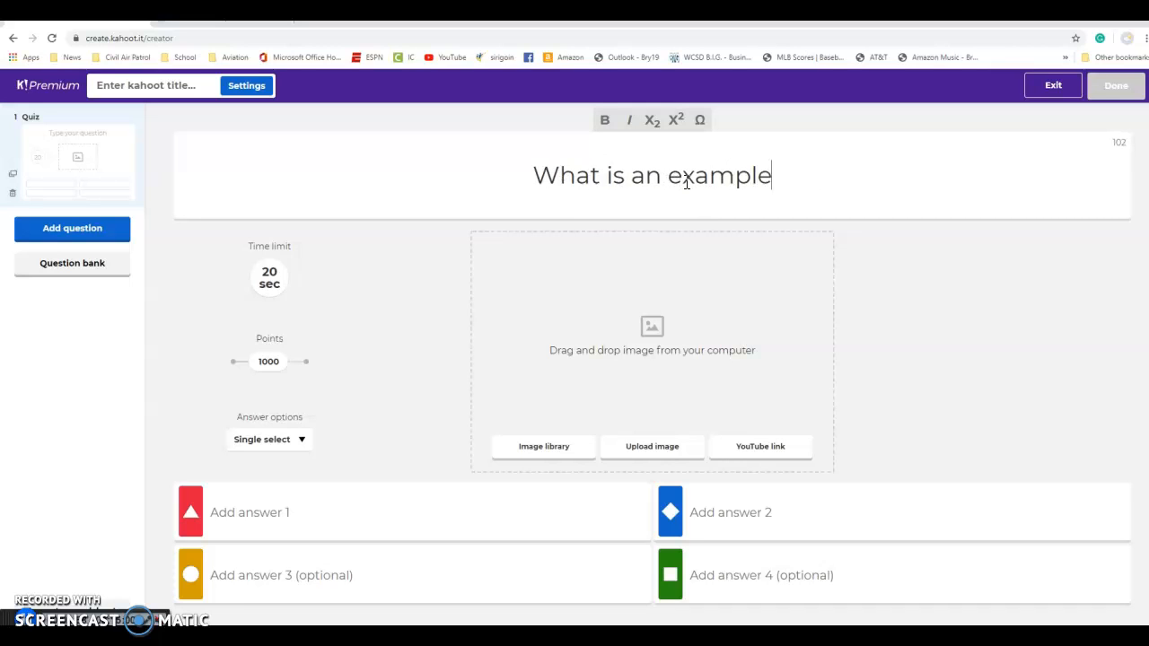
{"action": "type", "text": " of a prepo"}
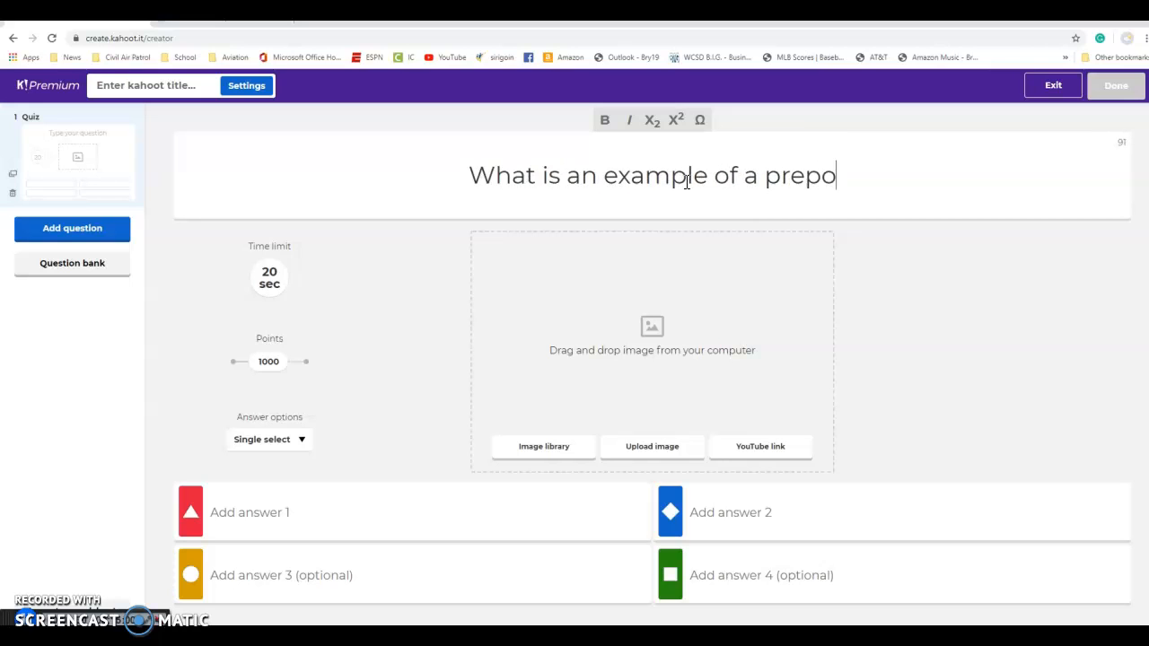
{"action": "type", "text": "sition?"}
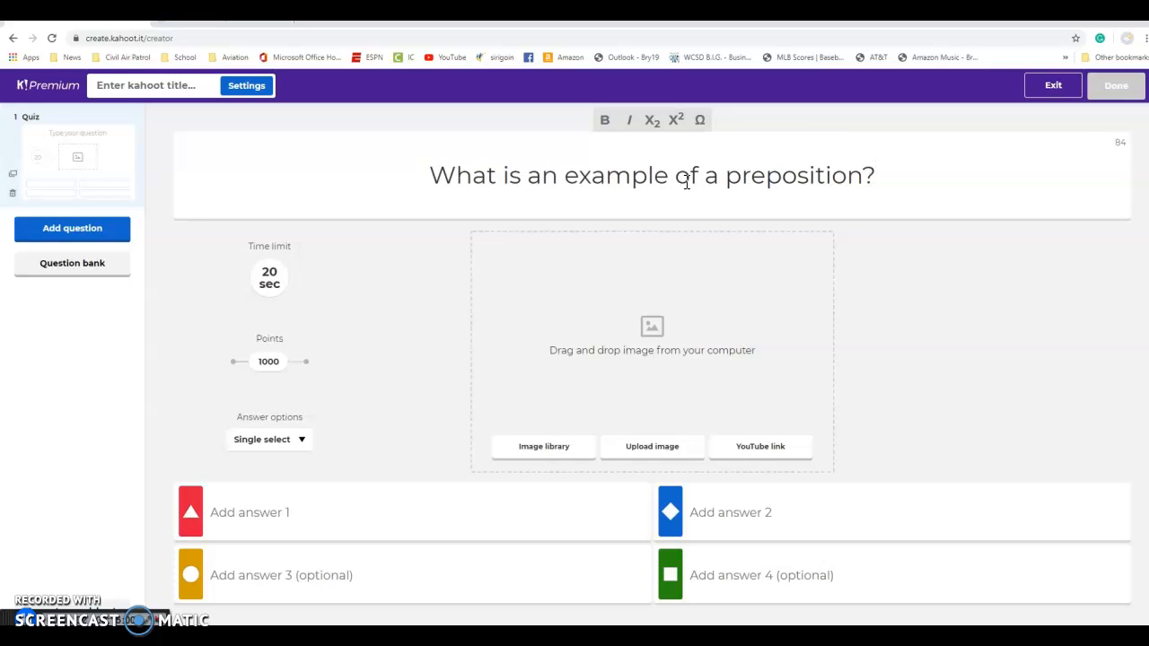
Enter "As it stands" as answer 1 and "Hello my friends" as answer 2, marking "As it stands" as correct
{"action": "left_click", "coordinate": [304, 525]}
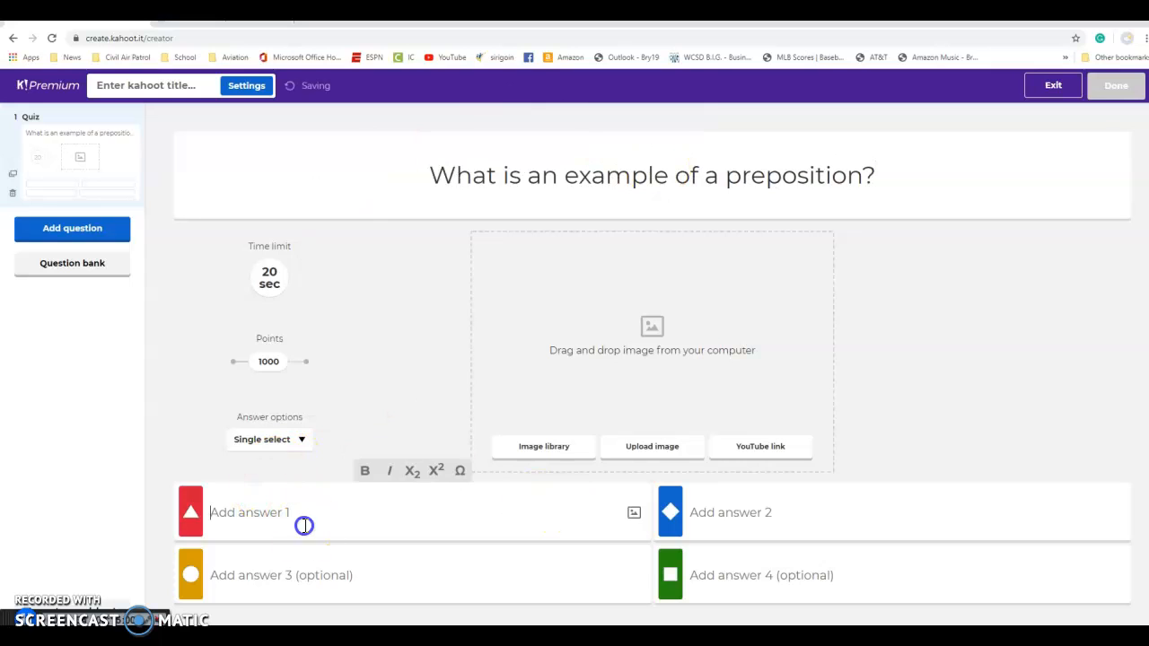
{"action": "type", "text": "As it stands"}
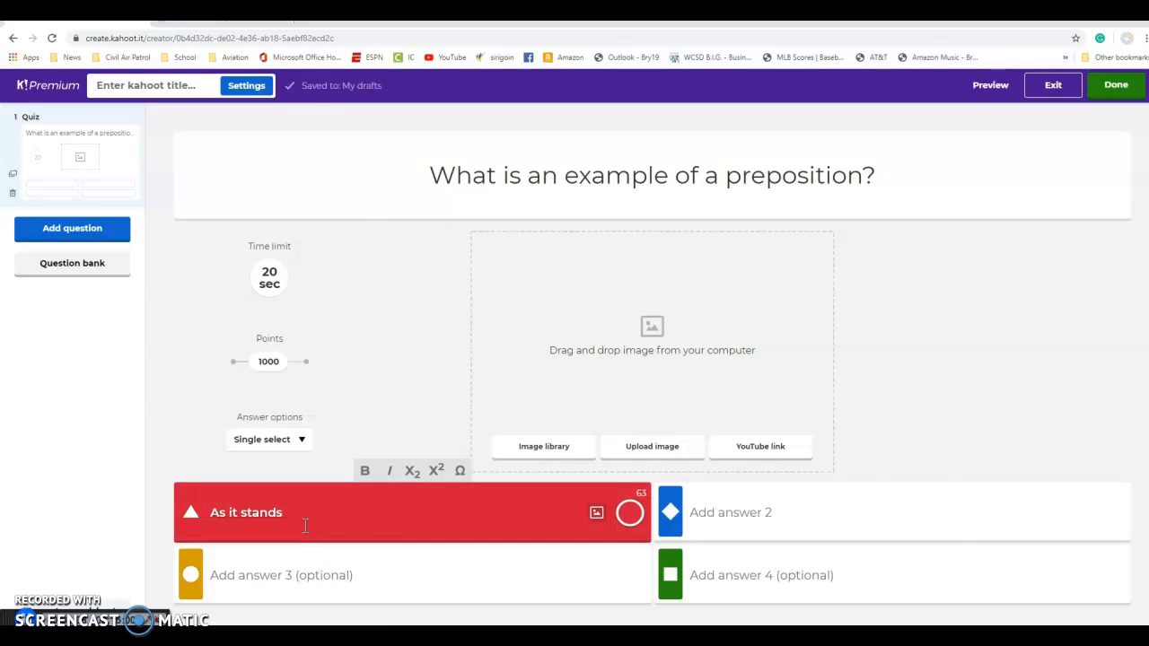
{"action": "left_click", "coordinate": [788, 512]}
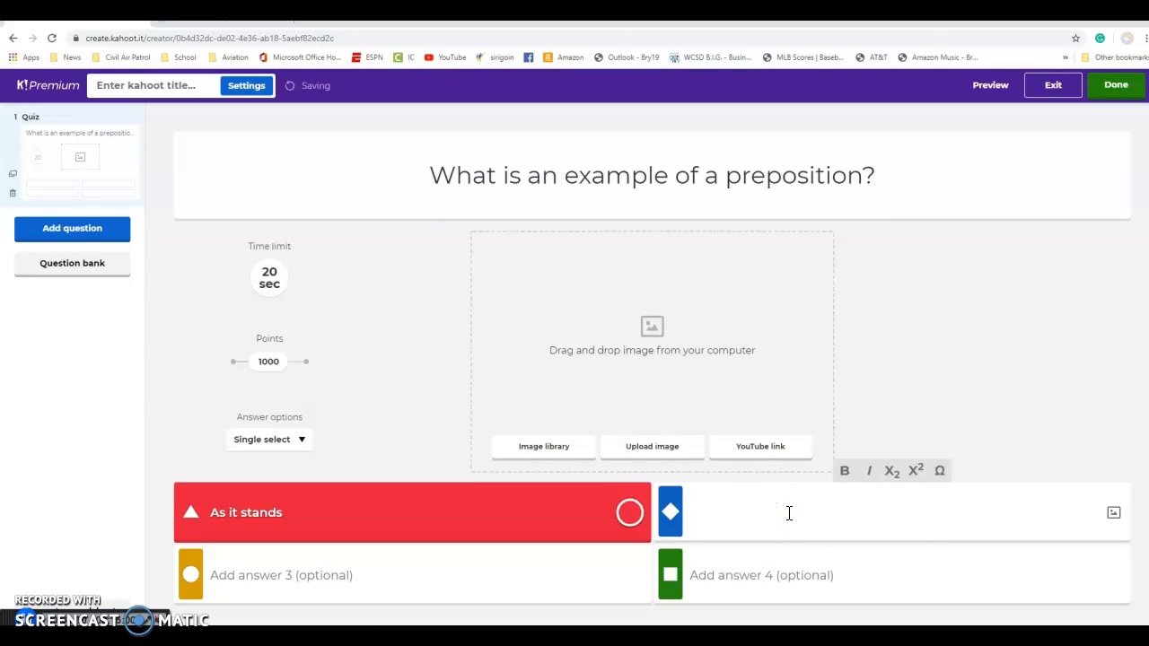
{"action": "type", "text": "Hello my frien"}
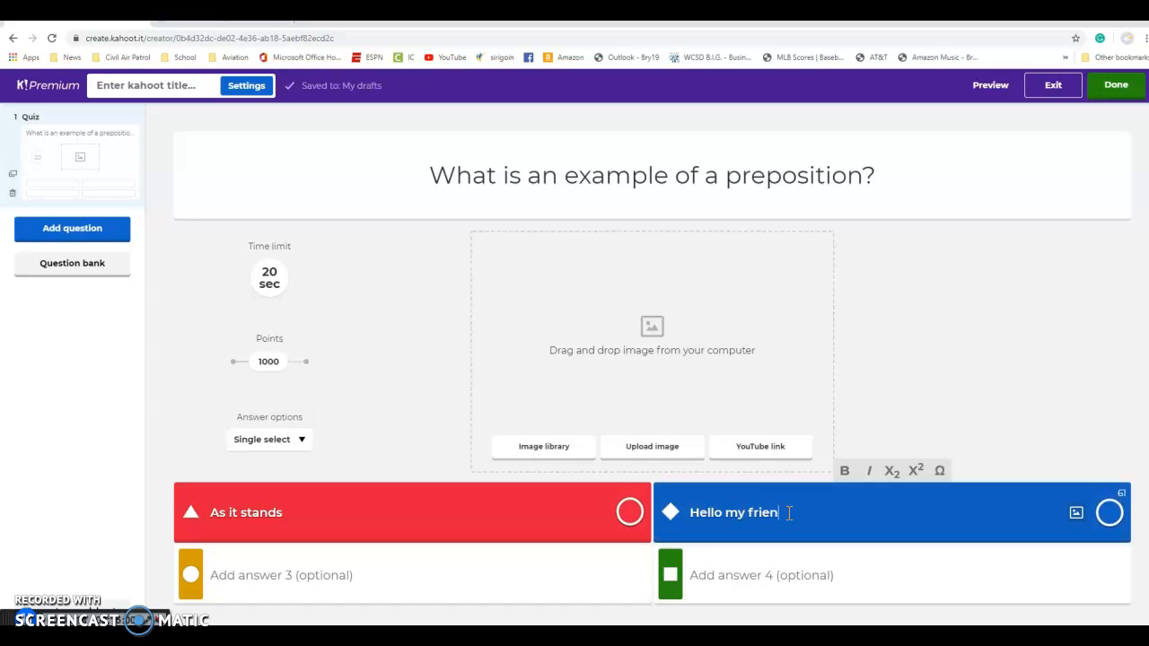
{"action": "type", "text": "ds"}
{"action": "left_click", "coordinate": [630, 515]}
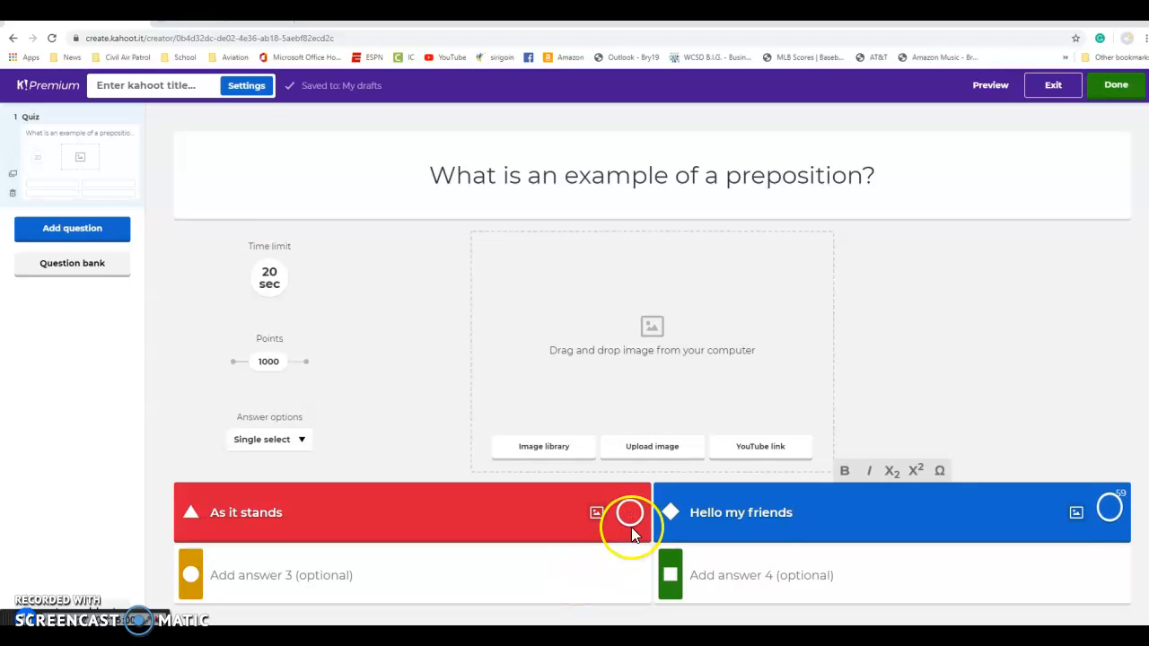
{"action": "left_click", "coordinate": [629, 511]}
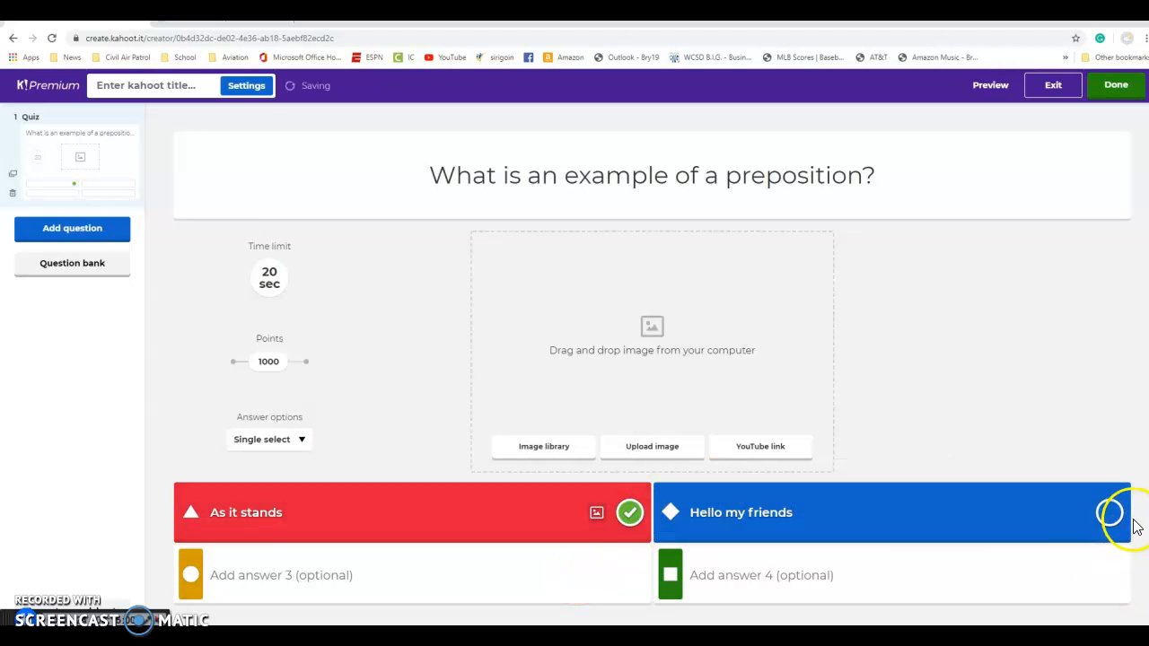
Enter "Yo Mamma" as answer 3 and "The end" as answer 4 of the preposition question
{"action": "left_click", "coordinate": [534, 577]}
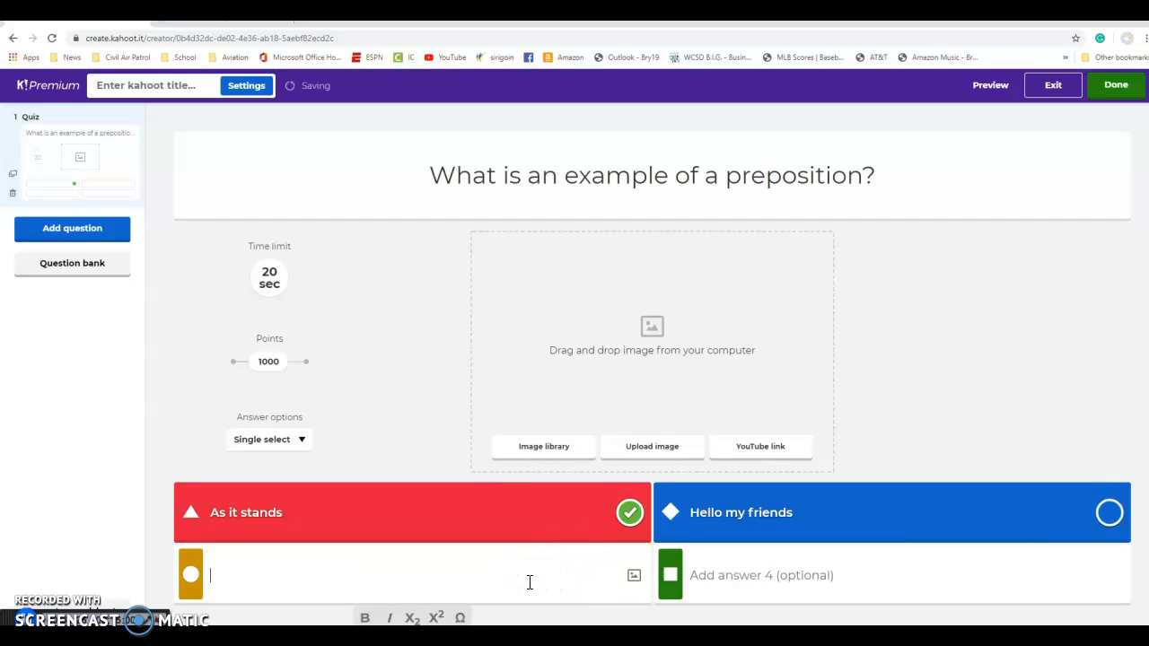
{"action": "type", "text": "Yo Manna"}
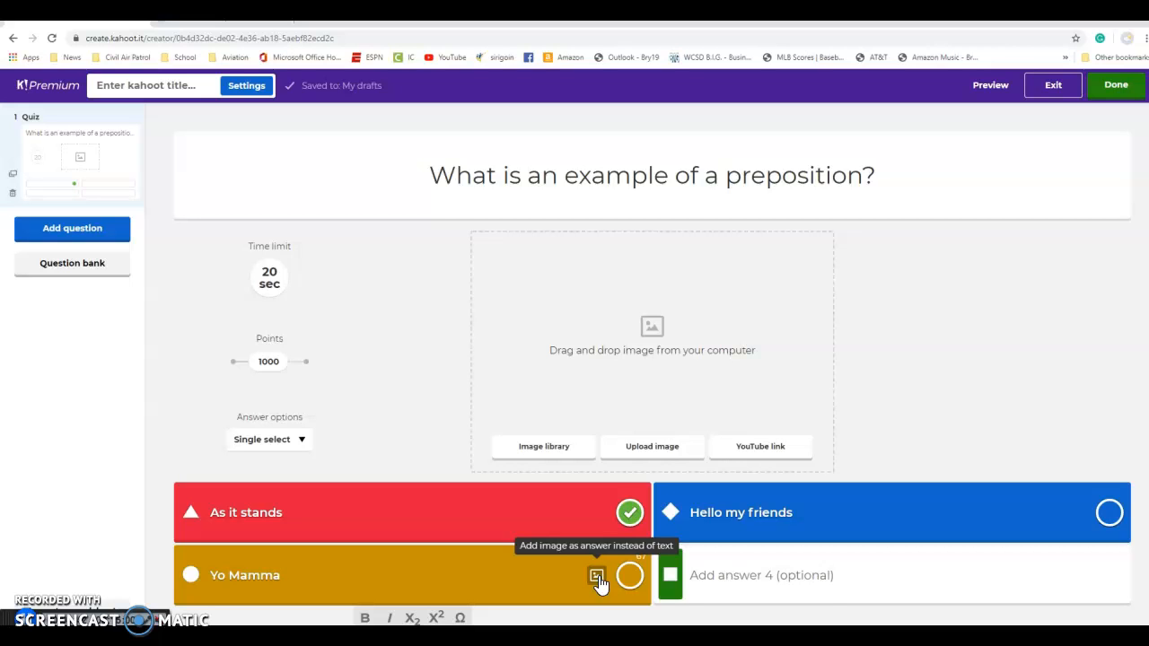
{"action": "left_click", "coordinate": [804, 576]}
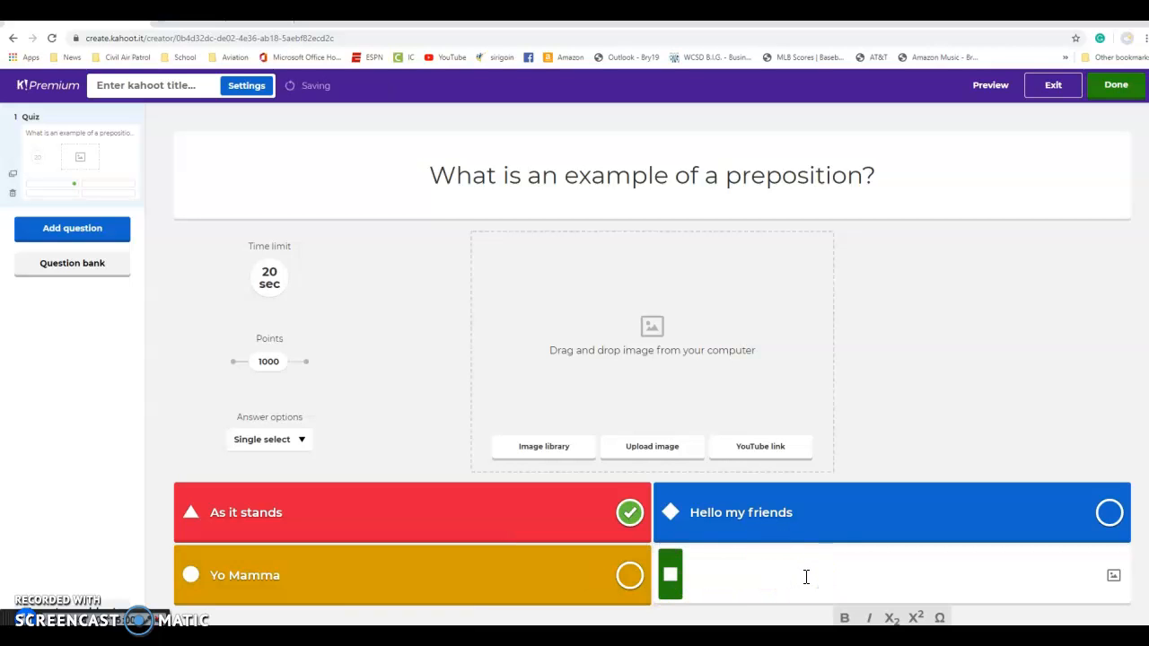
{"action": "type", "text": "The end"}
Review the question's time limit and its available answer options
{"action": "left_click", "coordinate": [268, 277]}
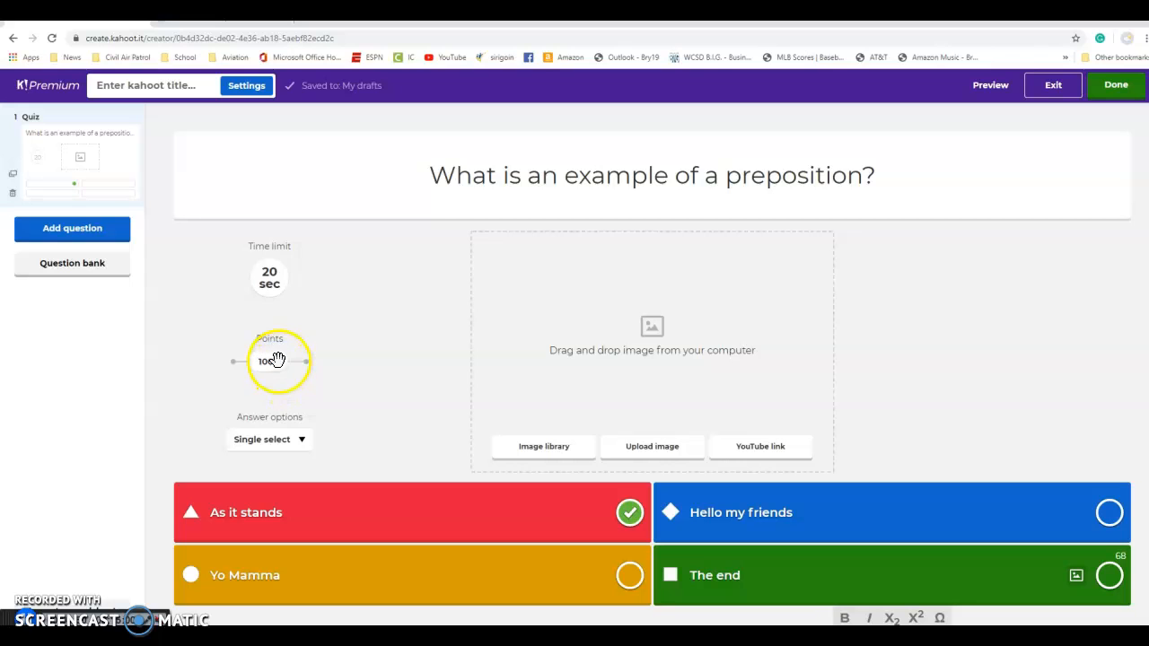
{"action": "left_click", "coordinate": [301, 439]}
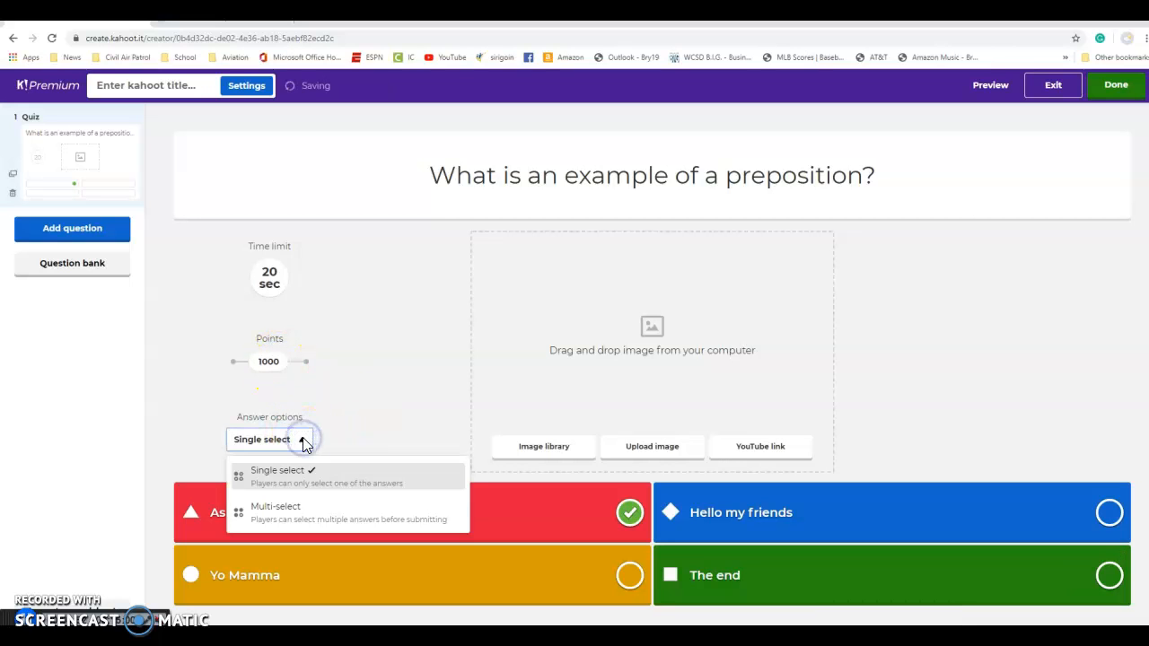
{"action": "left_click", "coordinate": [362, 403]}
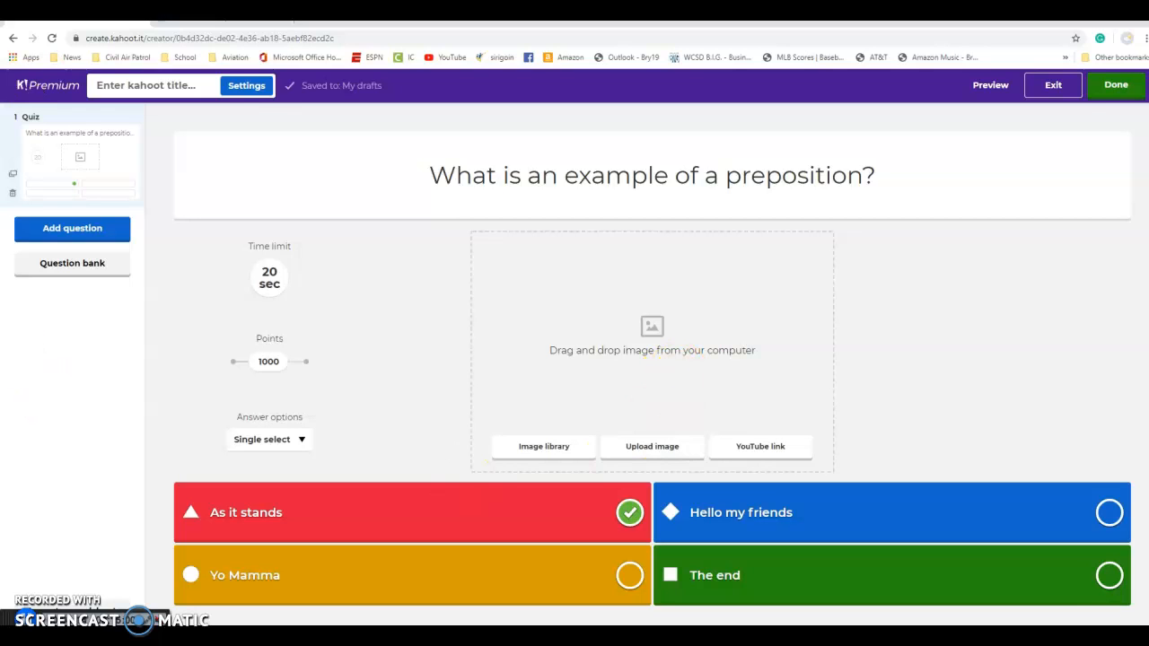
Open the kahoot's summary settings and title it "Fusion Quiz"
{"action": "left_click", "coordinate": [176, 93]}
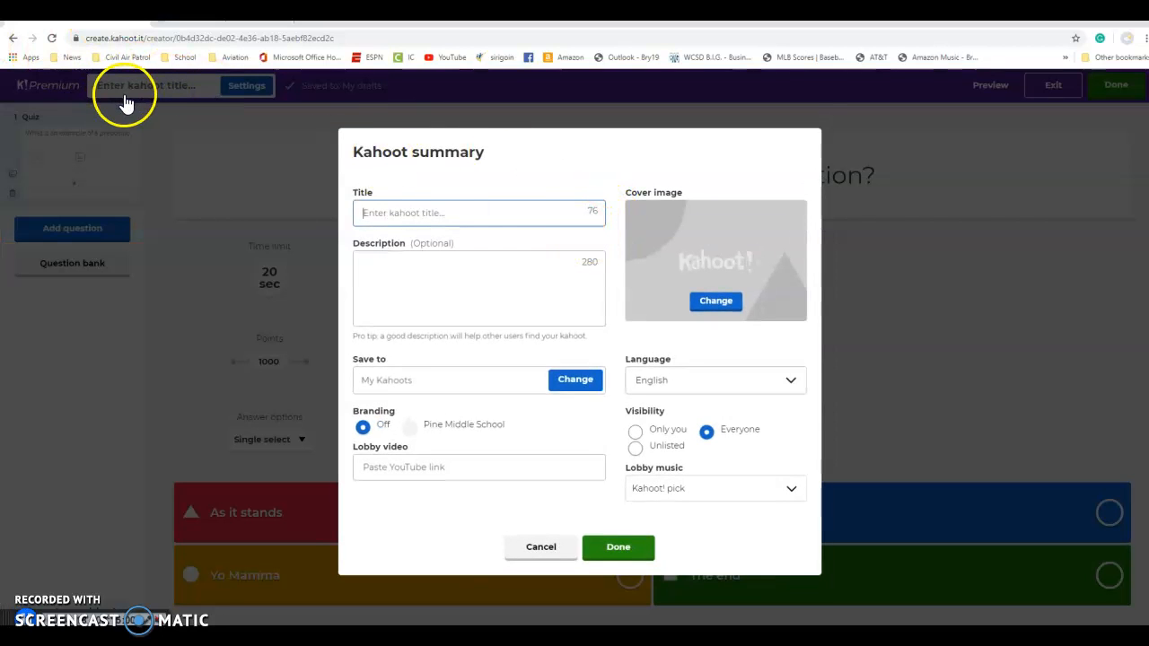
{"action": "type", "text": "Fusion Quiz"}
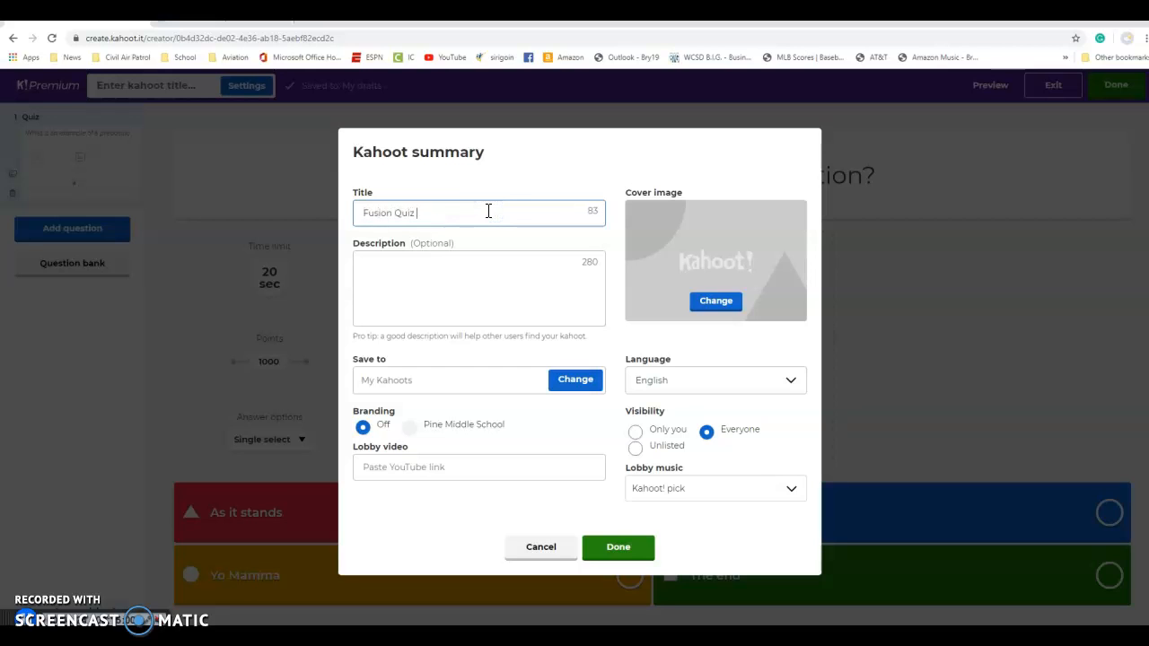
{"action": "left_click", "coordinate": [447, 292]}
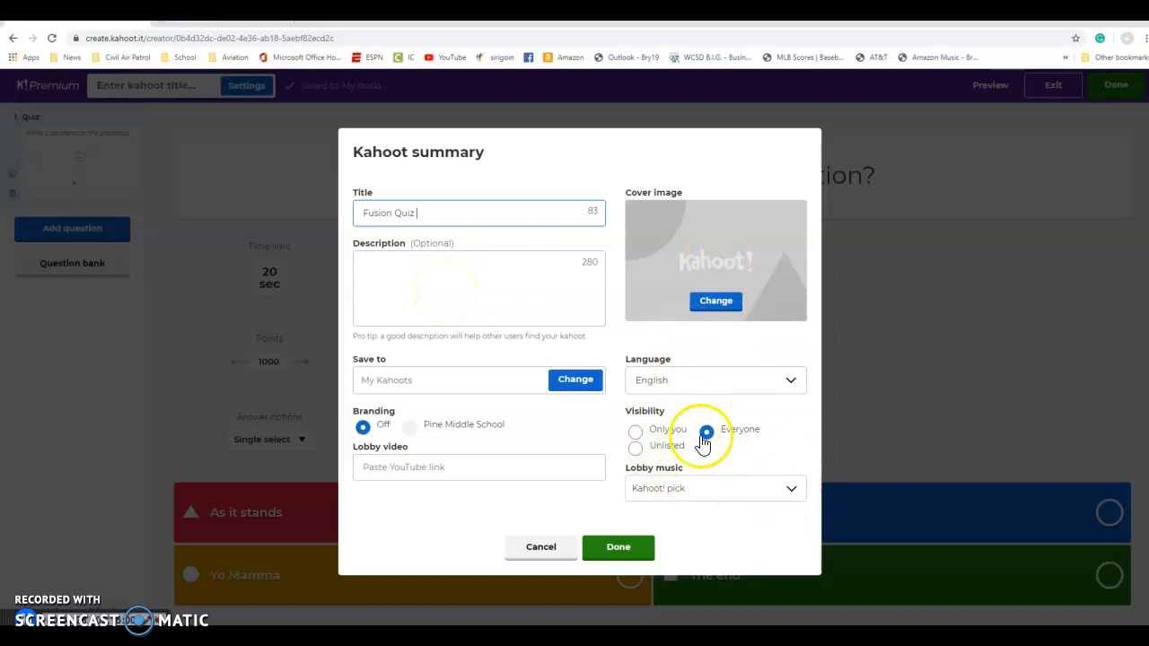
Search the image library for "grammar", use the fountain pen handwriting photo as the cover image, and save the kahoot summary
{"action": "left_click", "coordinate": [716, 305]}
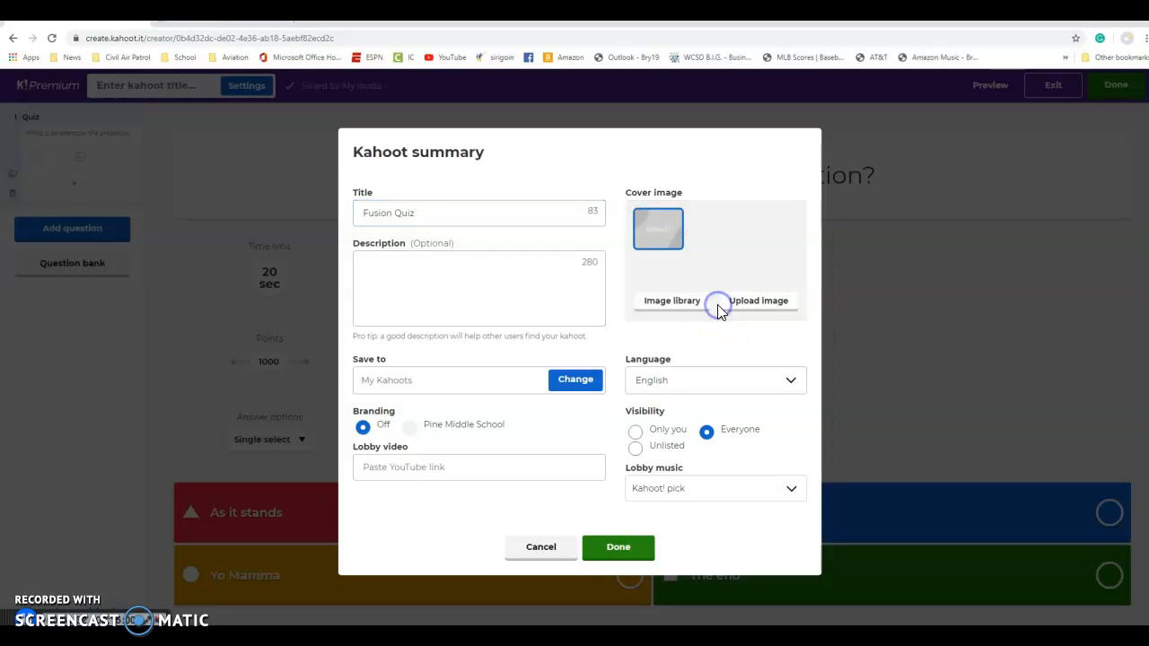
{"action": "left_click", "coordinate": [671, 303]}
{"action": "left_click", "coordinate": [314, 165]}
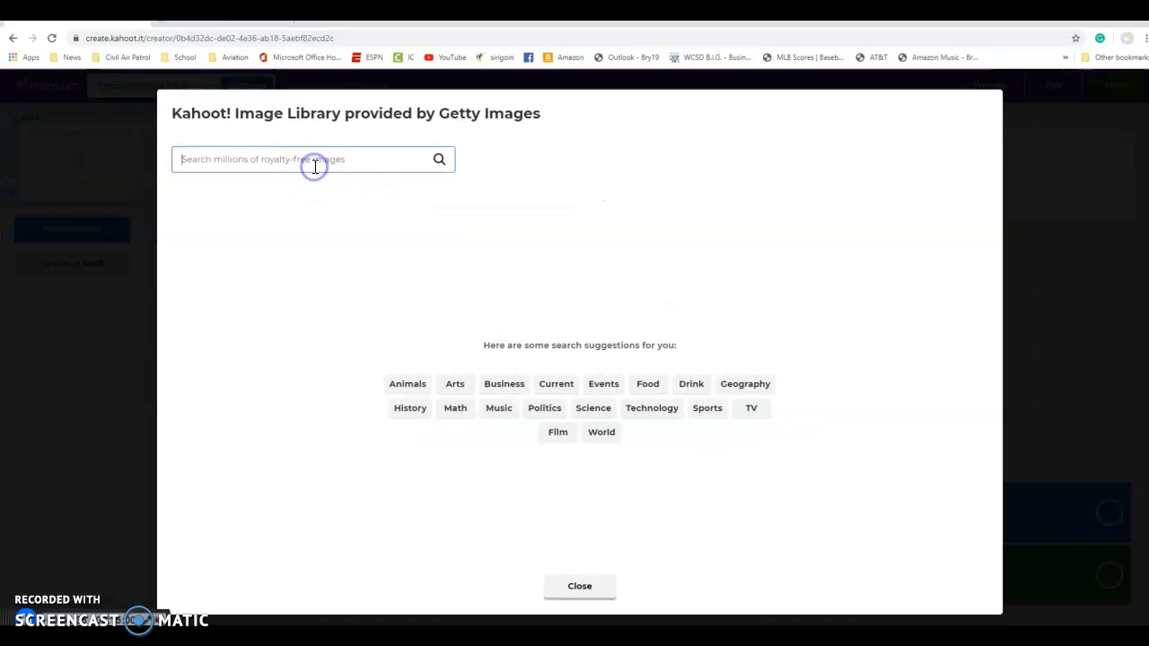
{"action": "type", "text": "grammar"}
{"action": "key", "text": "Return"}
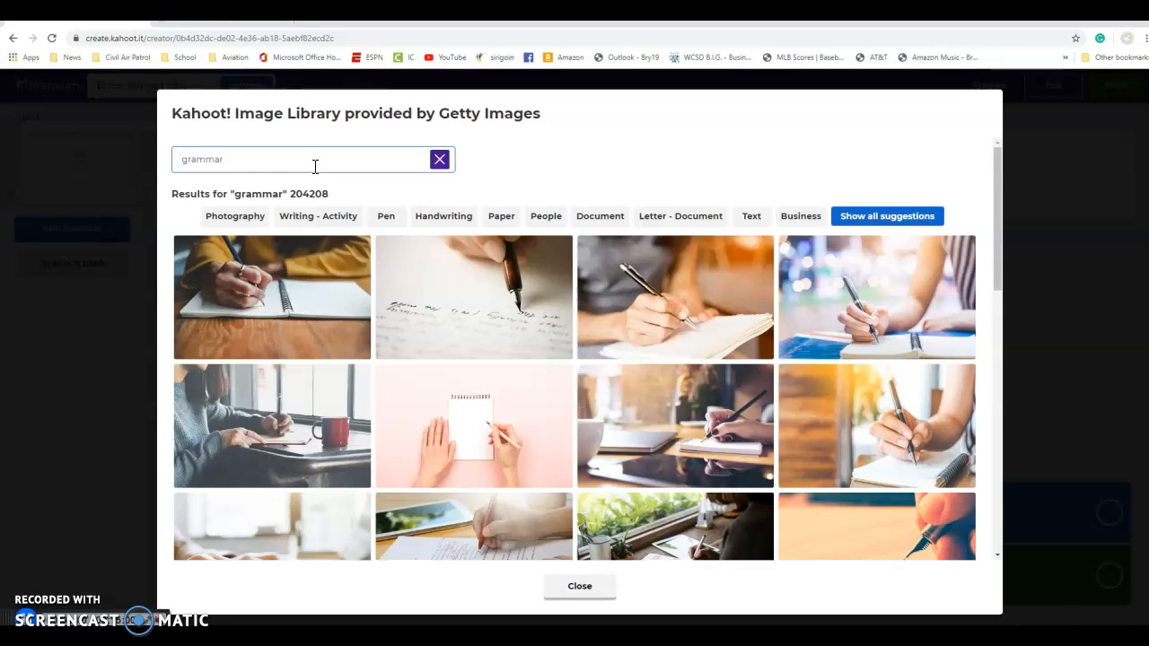
{"action": "left_click", "coordinate": [476, 298]}
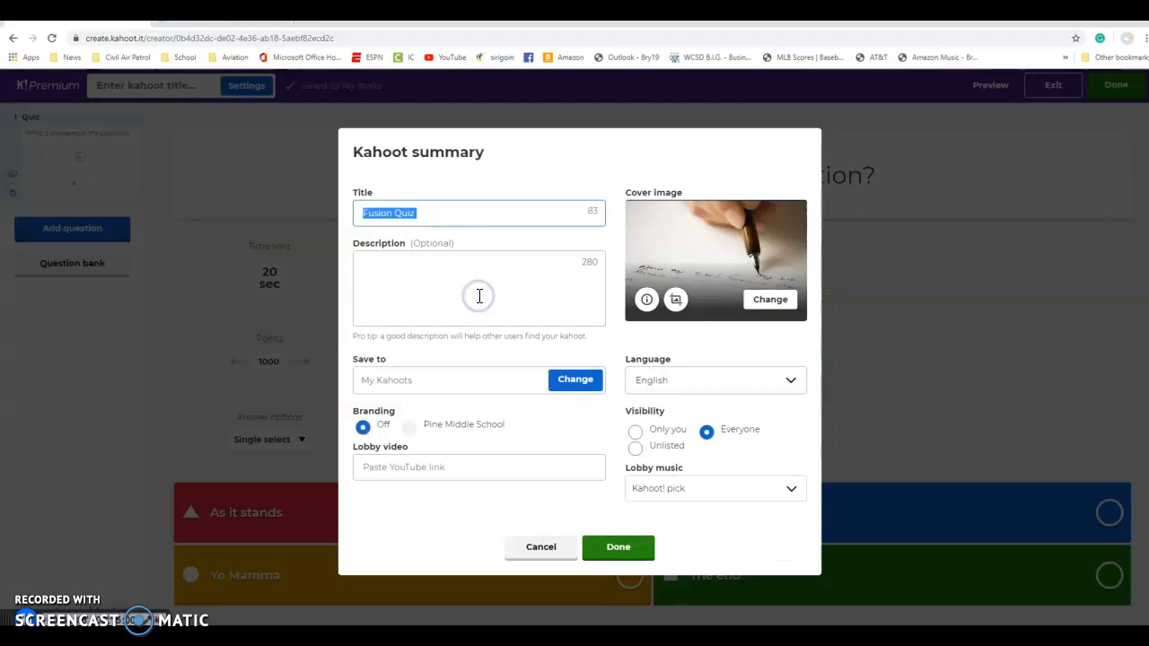
{"action": "left_click", "coordinate": [618, 547]}
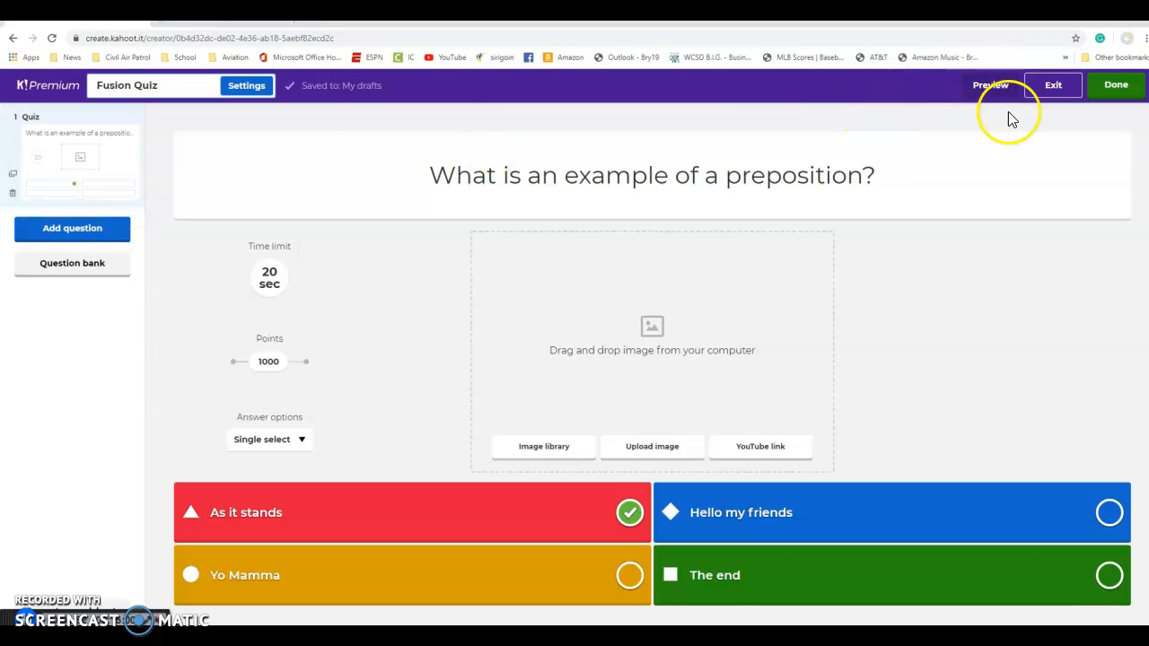
Preview the preposition question, then finish the kahoot and return to My Kahoots
{"action": "left_click", "coordinate": [991, 85]}
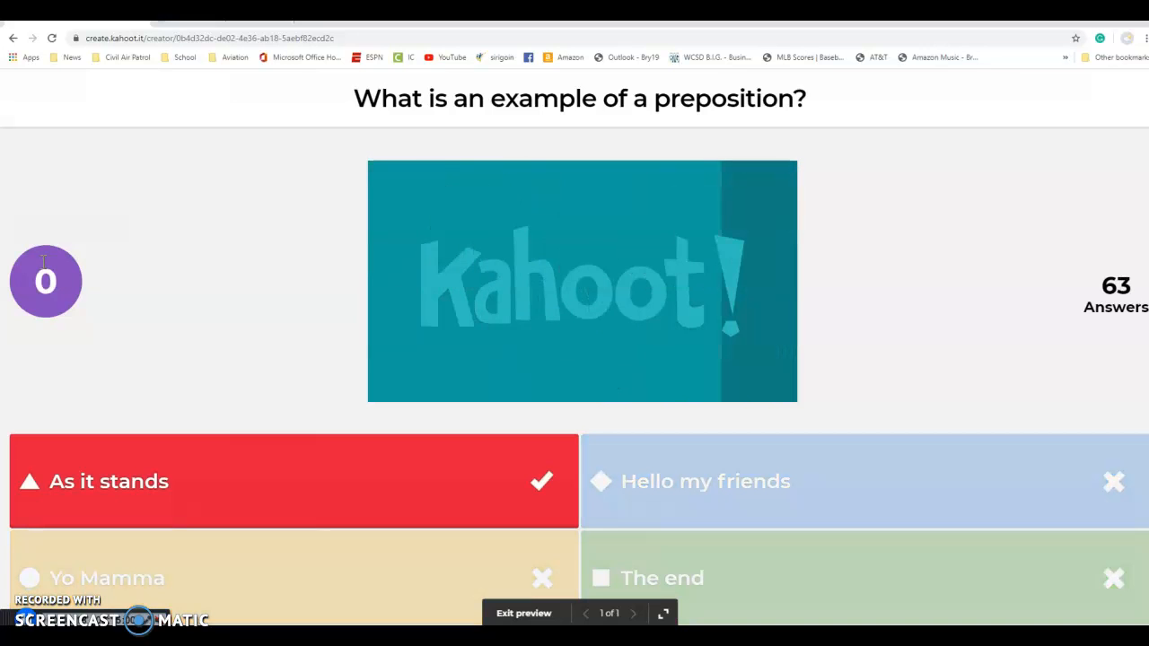
{"action": "left_click", "coordinate": [537, 613]}
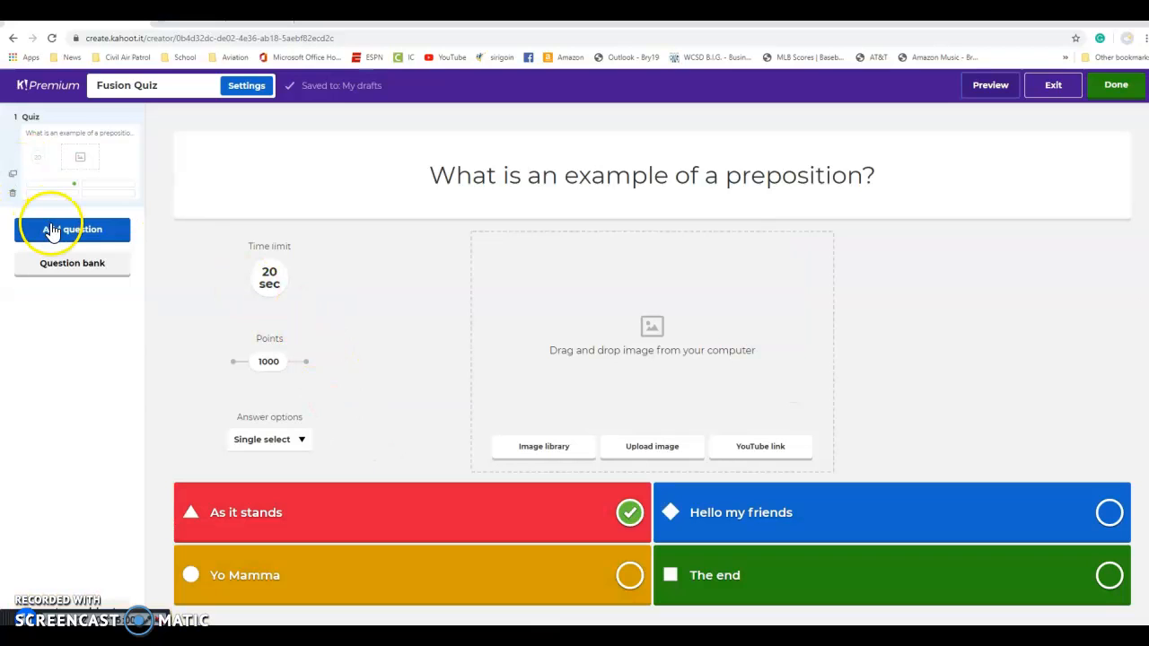
{"action": "left_click", "coordinate": [1112, 92]}
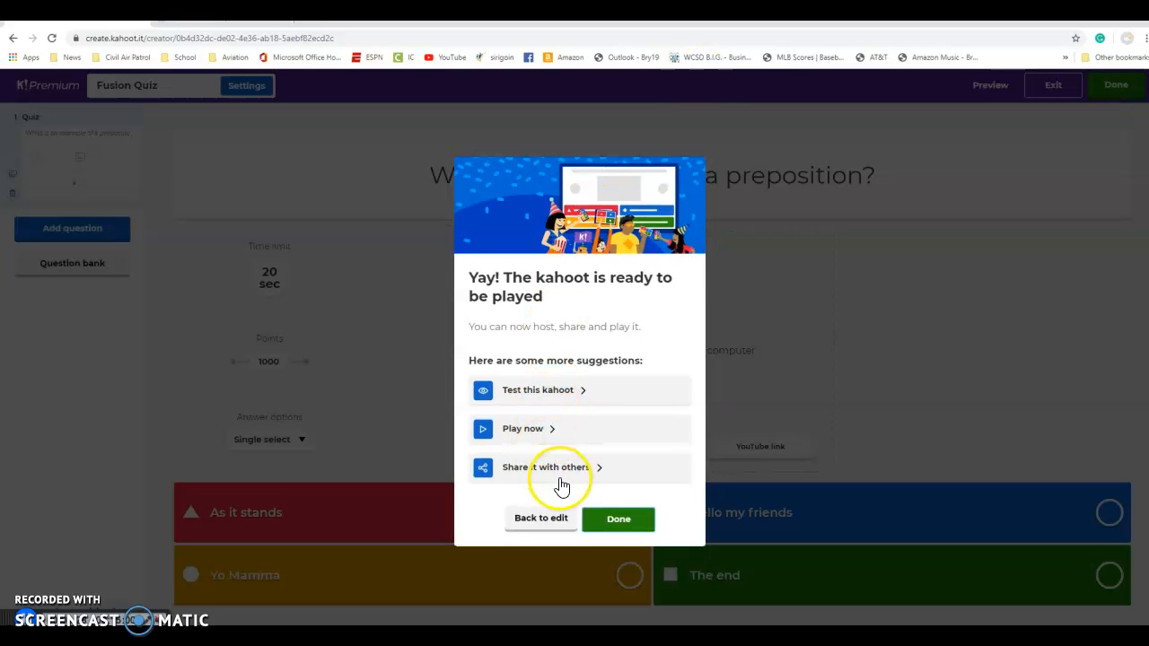
{"action": "left_click", "coordinate": [638, 526]}
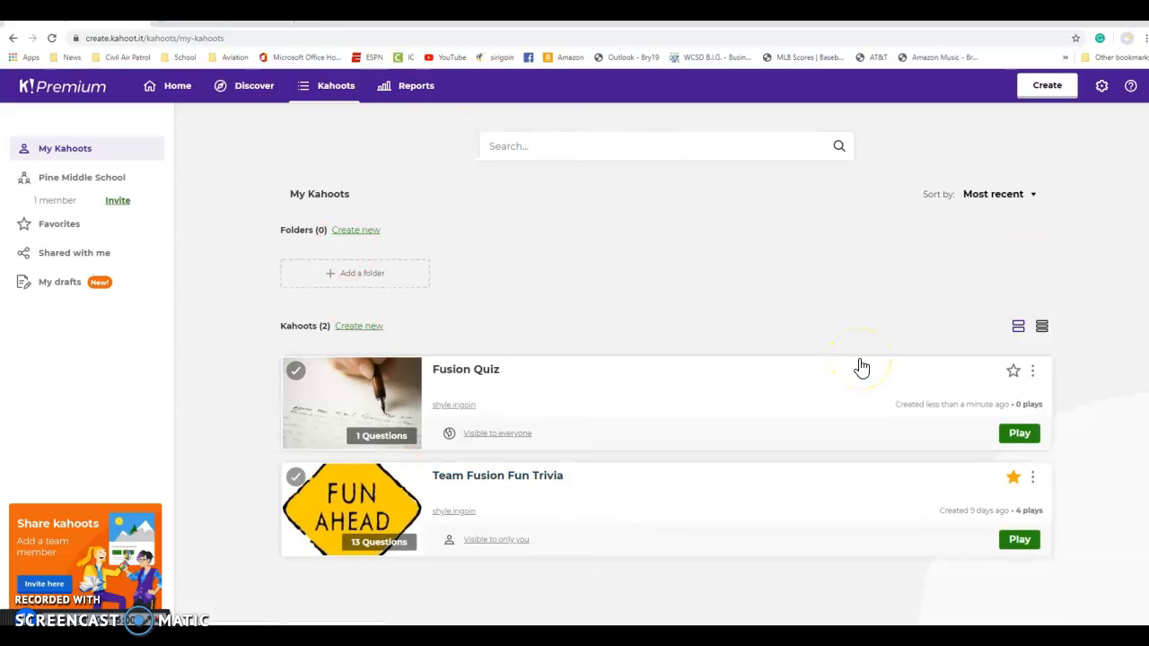
Host Fusion Quiz as a live Teach game in Classic player-versus-player mode
{"action": "left_click", "coordinate": [1019, 435]}
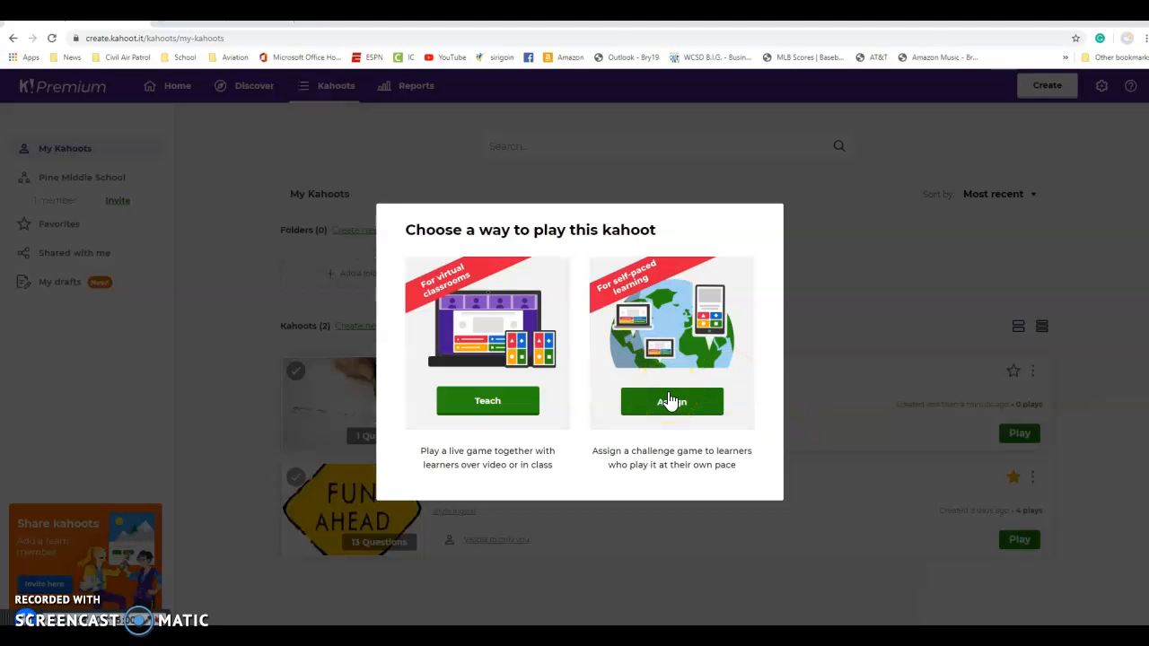
{"action": "left_click", "coordinate": [485, 403]}
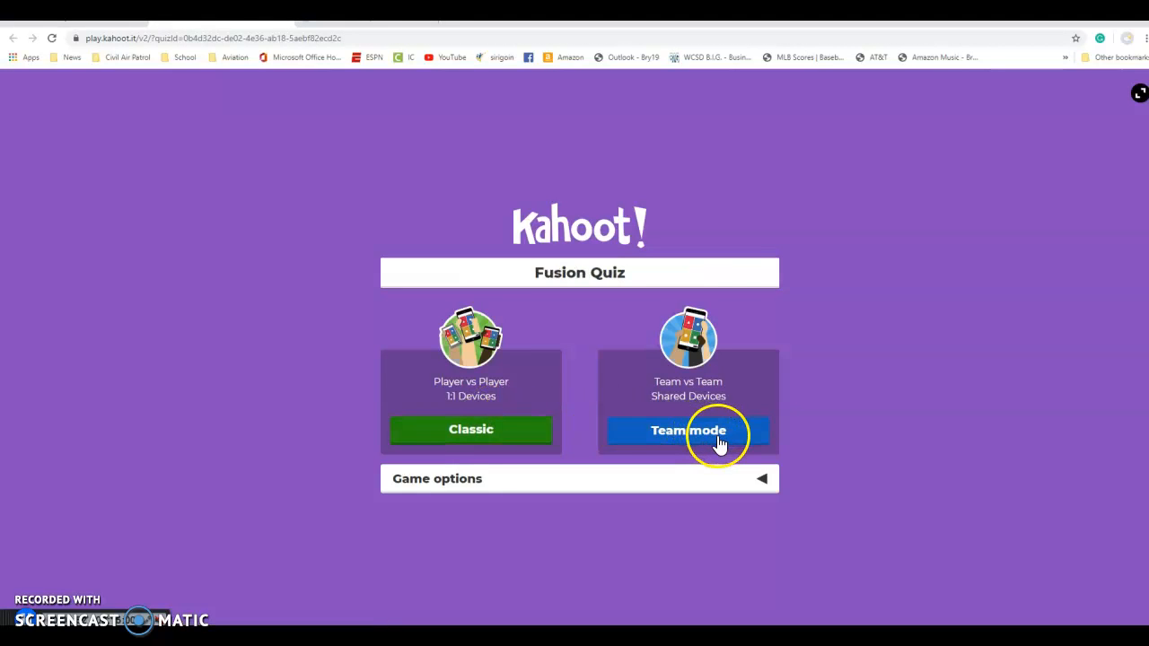
{"action": "left_click", "coordinate": [471, 432]}
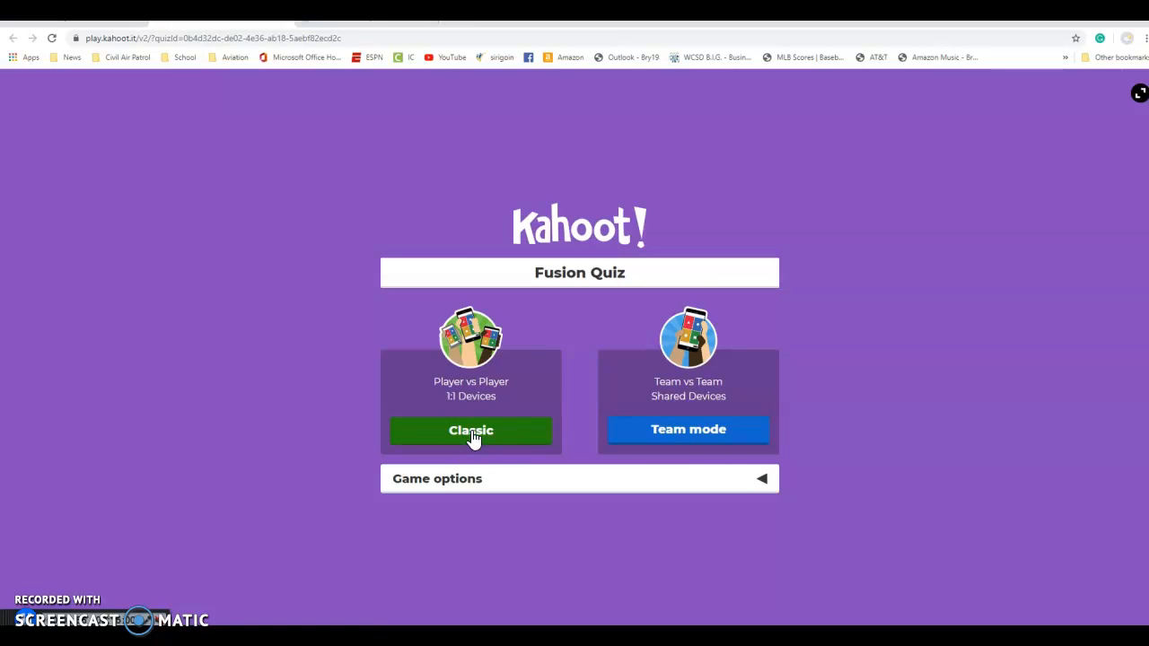
{"action": "left_click", "coordinate": [473, 433]}
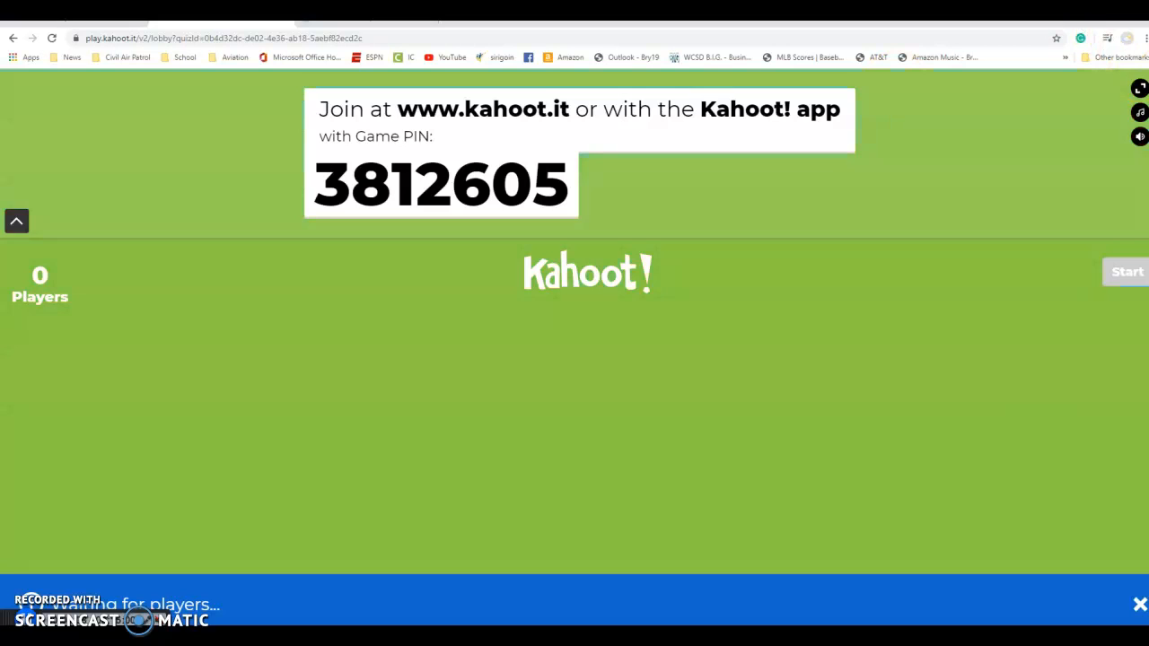
Change the game lobby music to Jungle
{"action": "left_click", "coordinate": [1140, 112]}
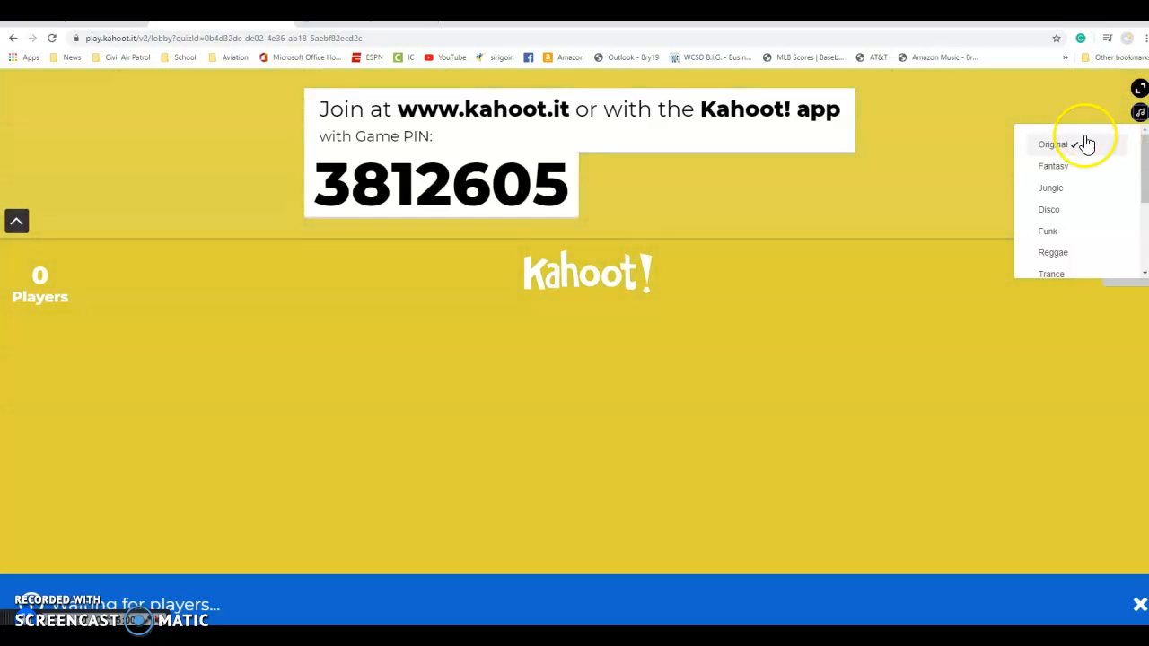
{"action": "left_click", "coordinate": [1075, 186]}
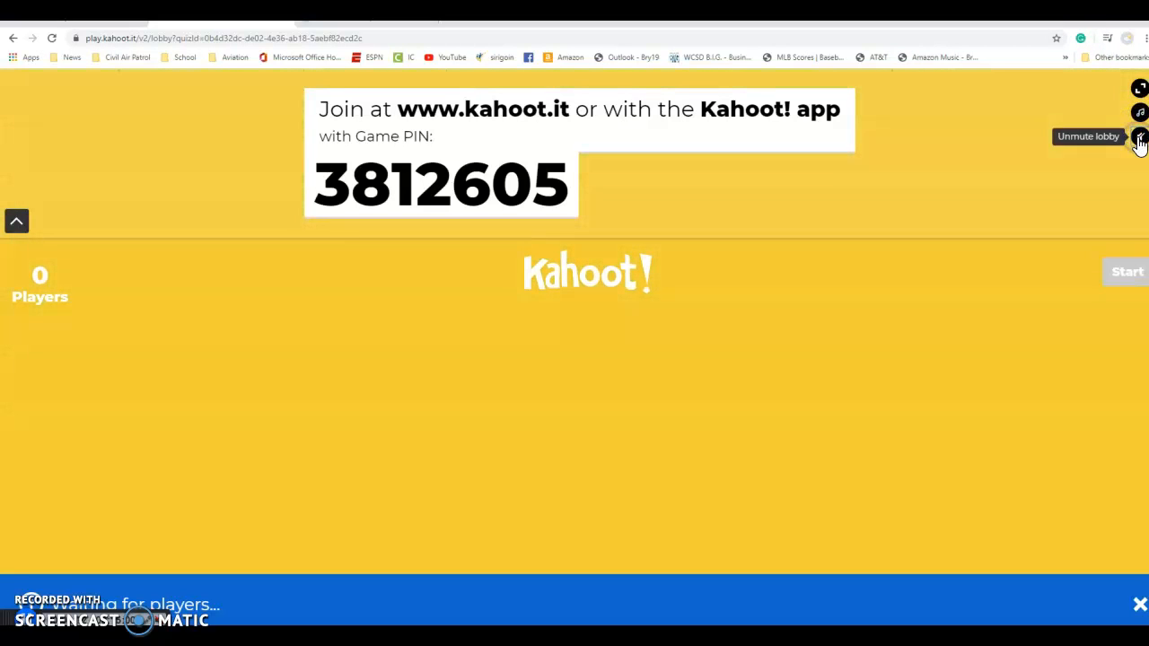